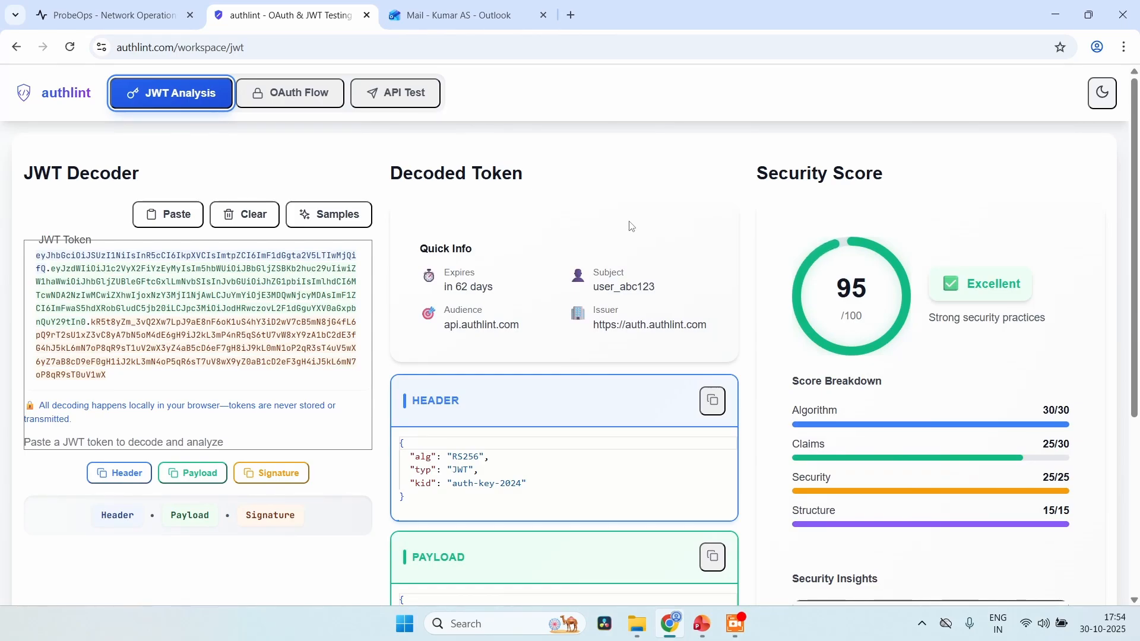
Switch to the ProbeOps site and sign in with the account e-mail and account password
{"action": "left_click", "coordinate": [94, 9]}
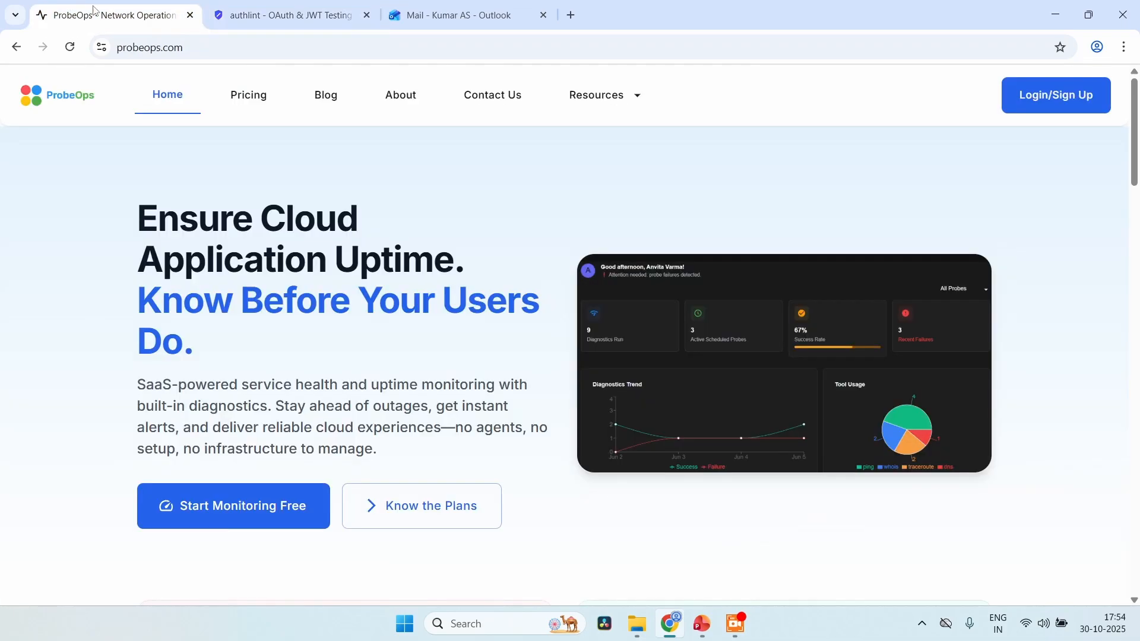
{"action": "left_click", "coordinate": [1070, 104]}
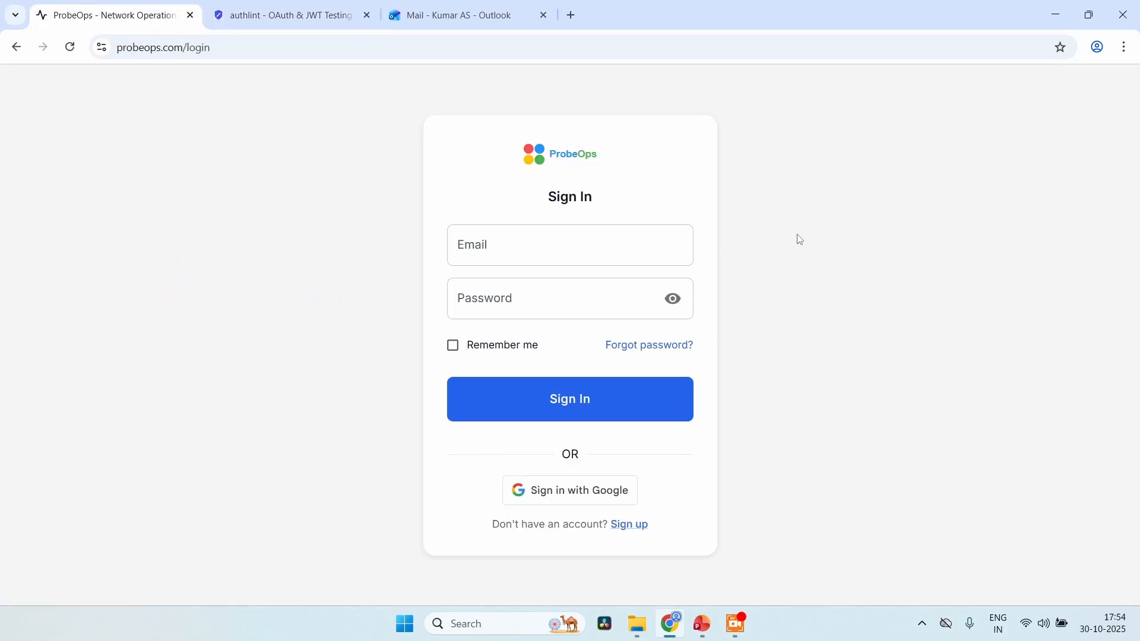
{"action": "left_click", "coordinate": [542, 251]}
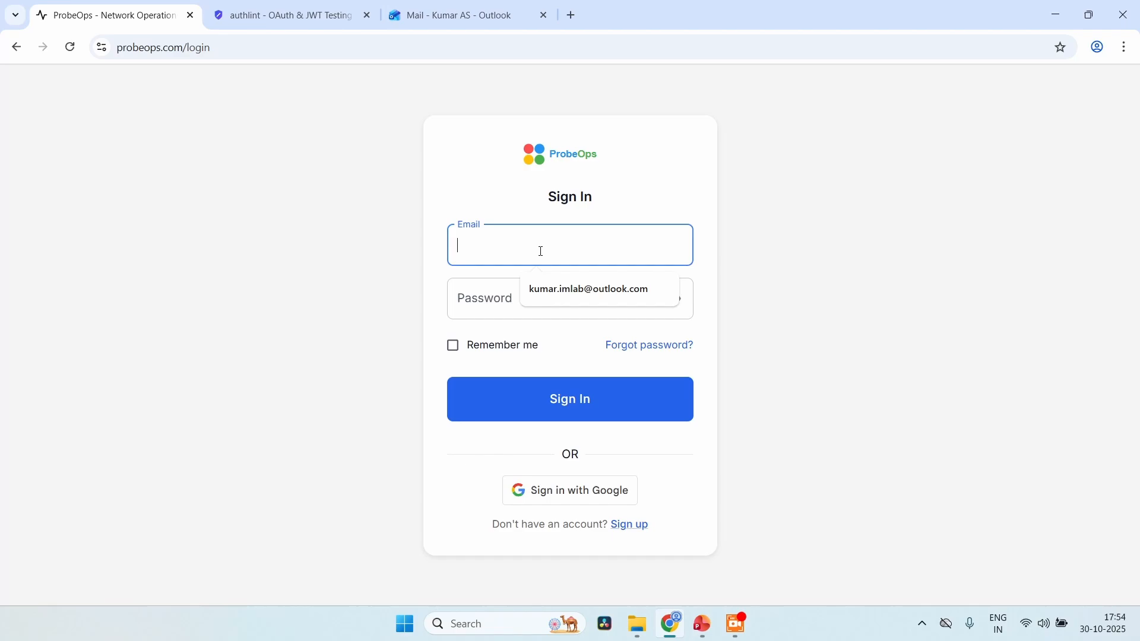
{"action": "left_click", "coordinate": [565, 288]}
{"action": "left_click", "coordinate": [567, 302]}
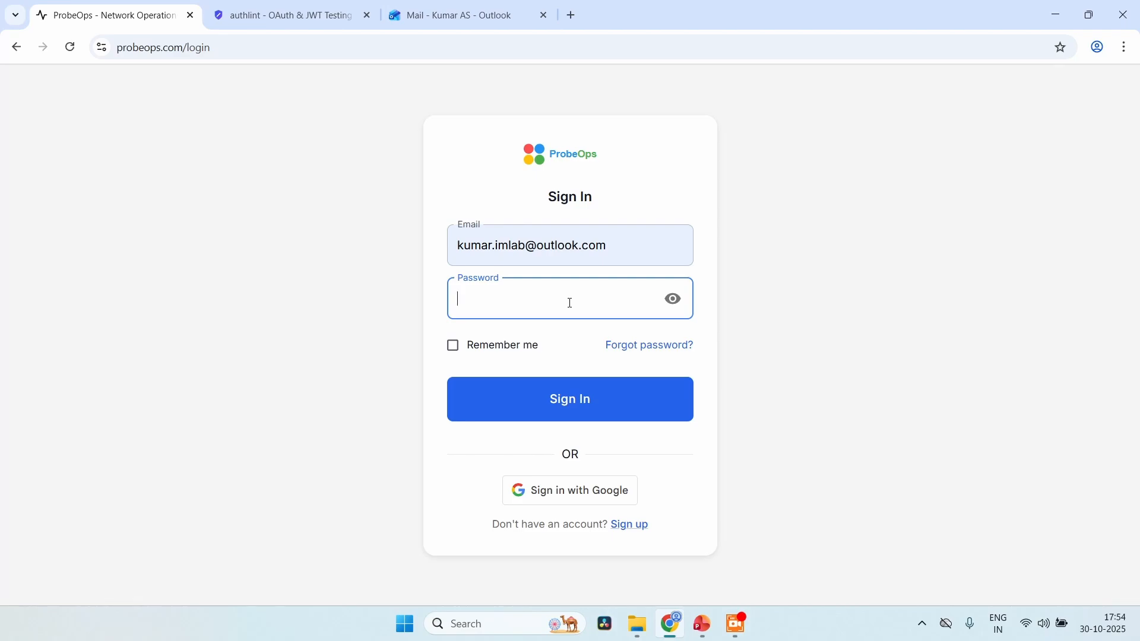
{"action": "type", "text": "••••••••••"}
{"action": "key", "text": "Return"}
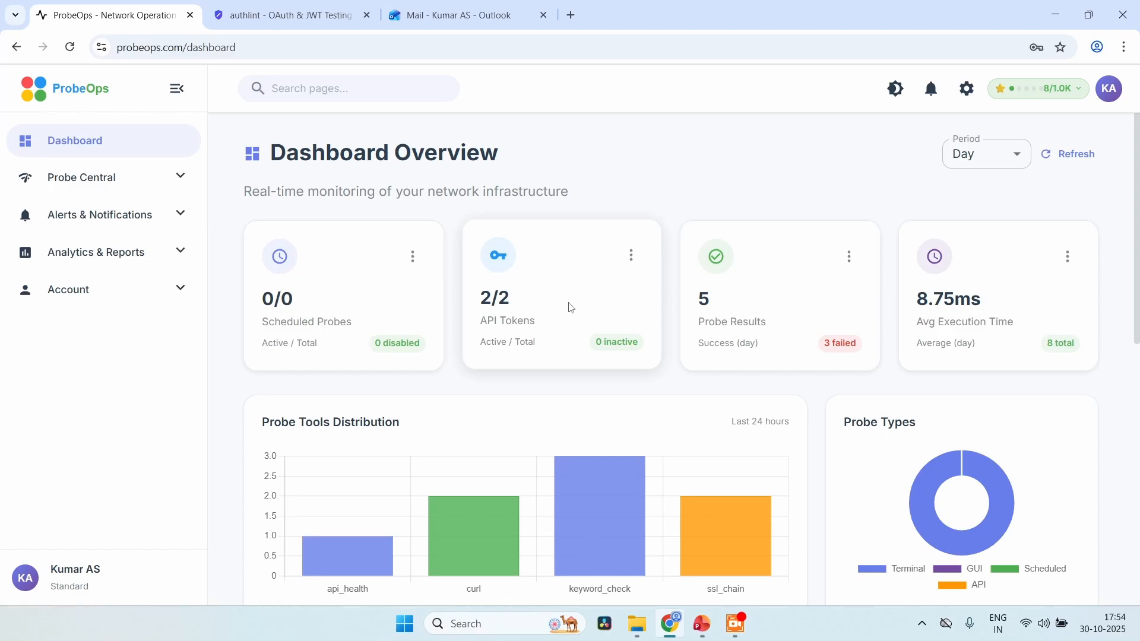
Open the Probe Central terminal in a standalone window and clear its screen
{"action": "left_click", "coordinate": [122, 178]}
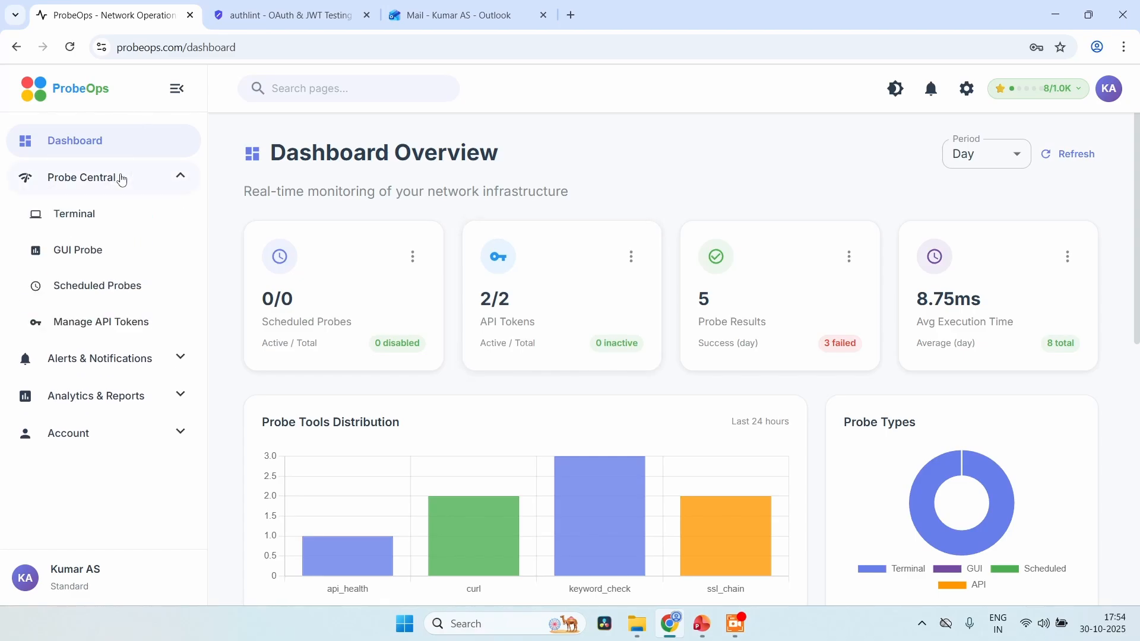
{"action": "left_click", "coordinate": [118, 214]}
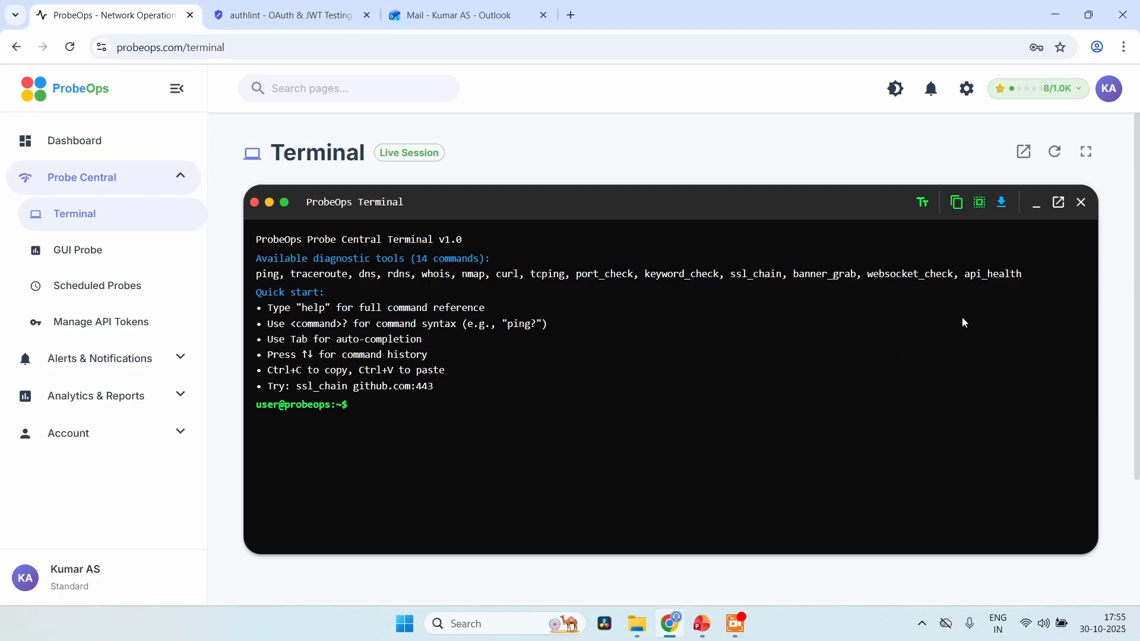
{"action": "left_click", "coordinate": [1059, 202]}
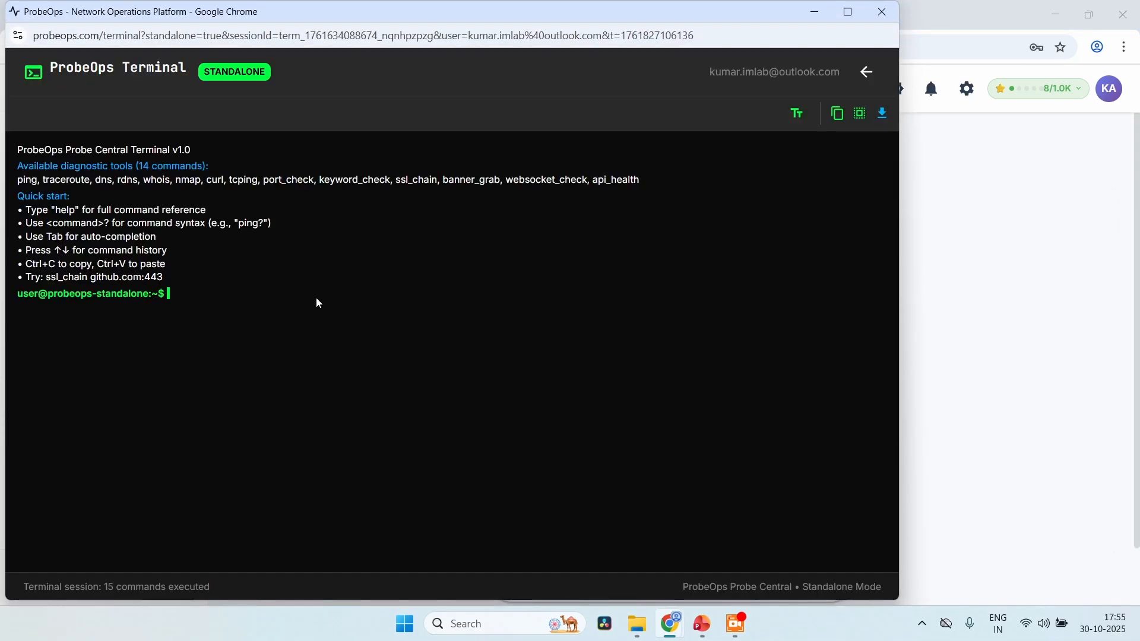
{"action": "type", "text": "clear"}
{"action": "key", "text": "Return"}
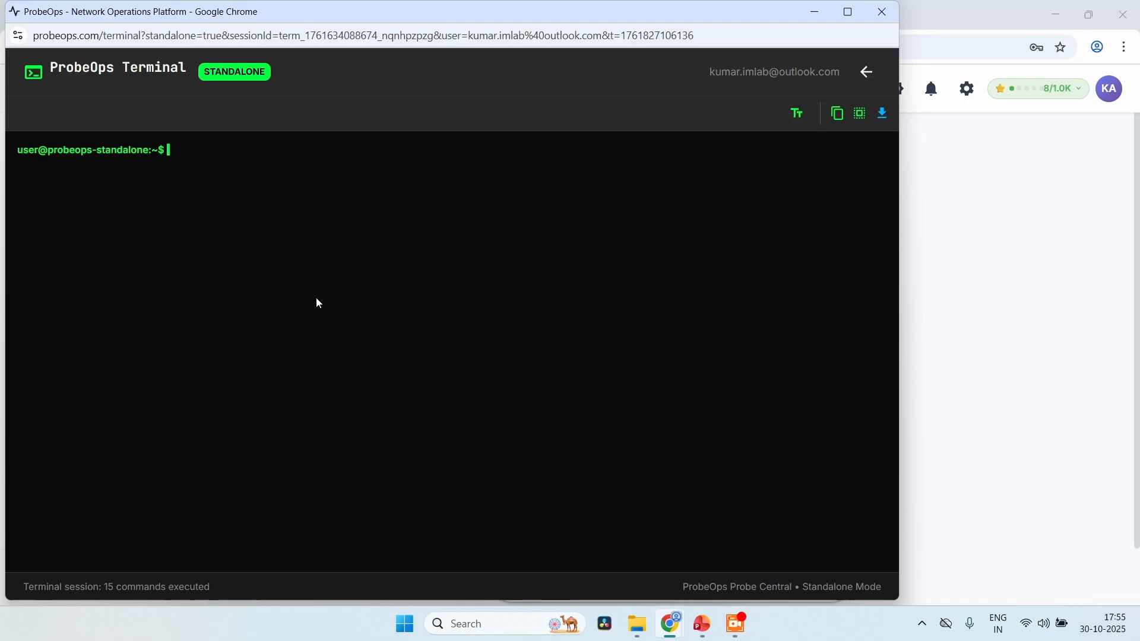
Display the syntax help for the curl command with "curl ?"
{"action": "type", "text": "curl ?"}
{"action": "key", "text": "Return"}
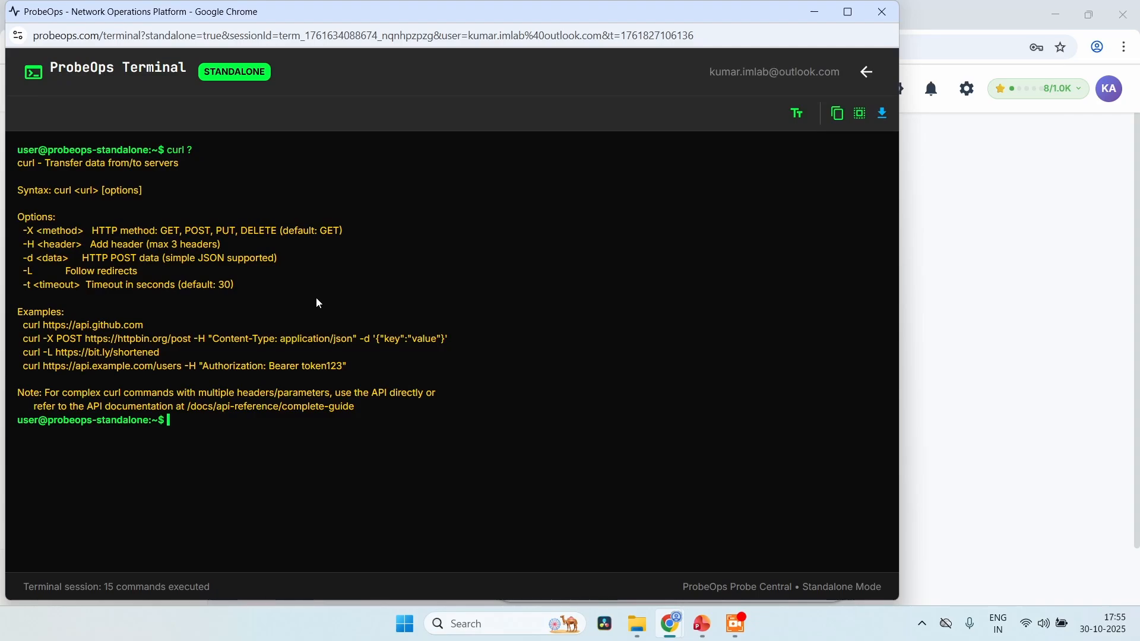
{"action": "type", "text": "clear"}
{"action": "key", "text": "Return"}
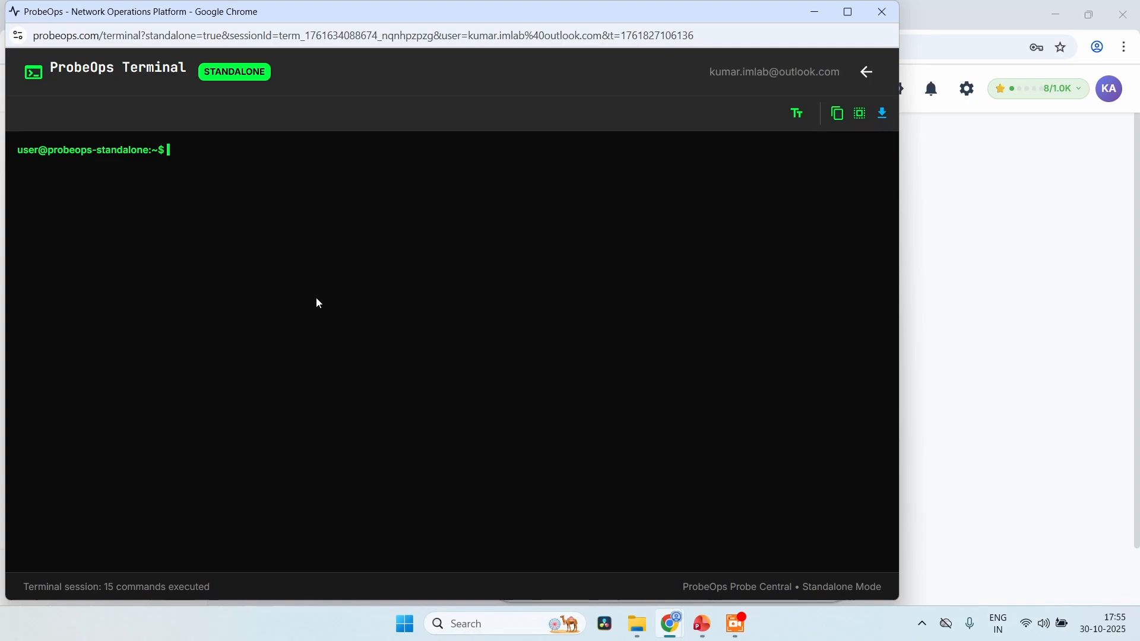
{"action": "type", "text": "curl -X get https://authlint.c"}
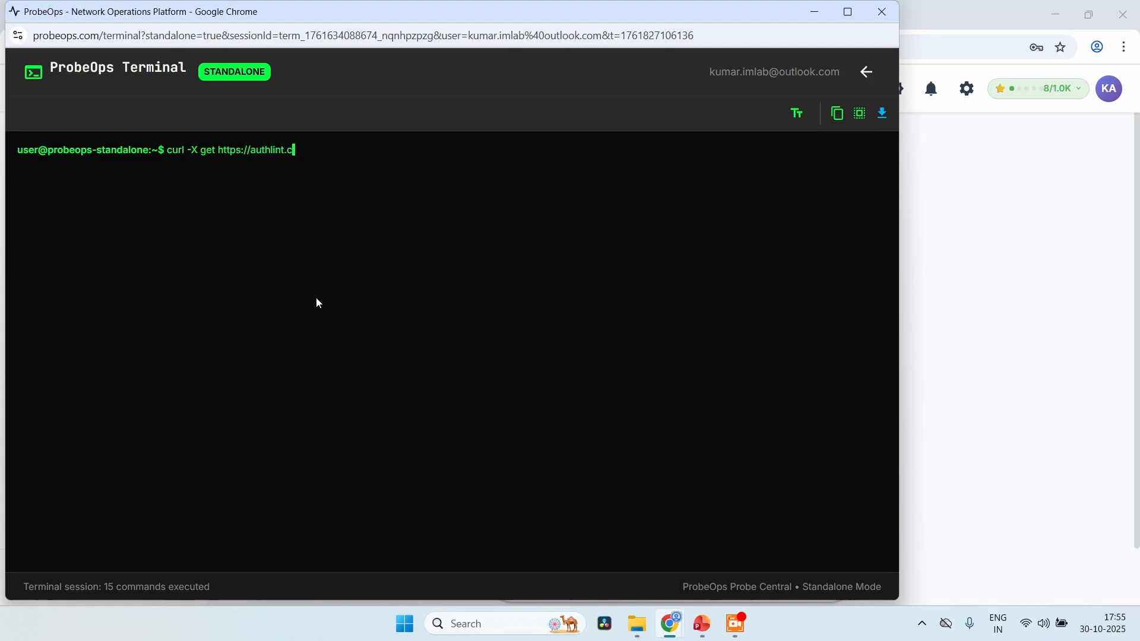
{"action": "type", "text": "om/api/health"}
{"action": "key", "text": "Return"}
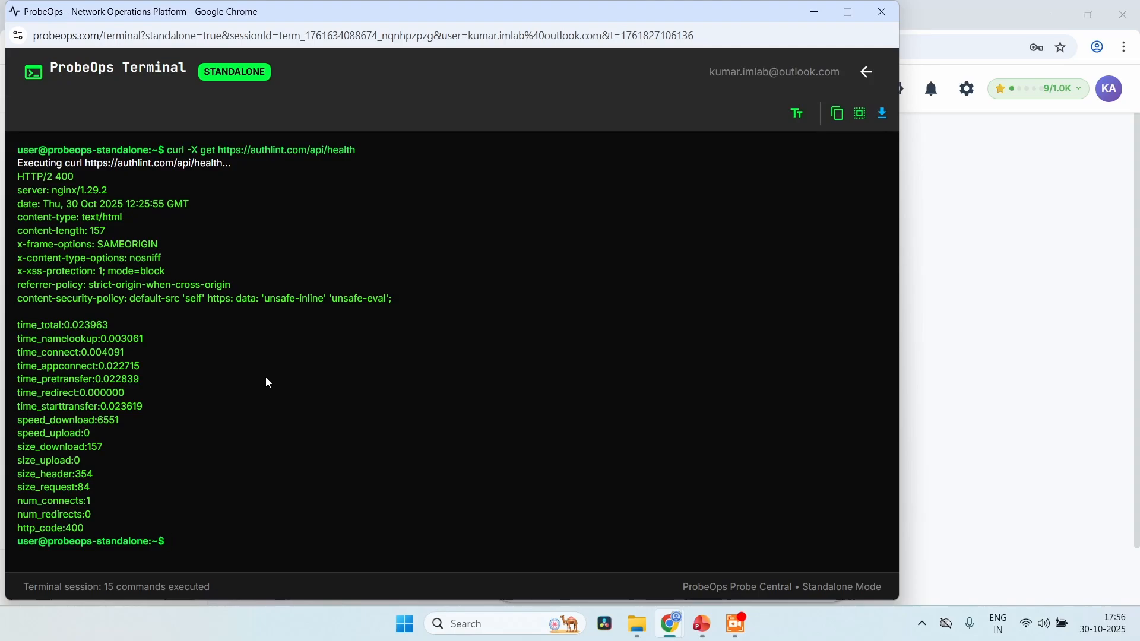
Clear the terminal and display the syntax help with "keyword_check ?"
{"action": "type", "text": "clear"}
{"action": "key", "text": "Return"}
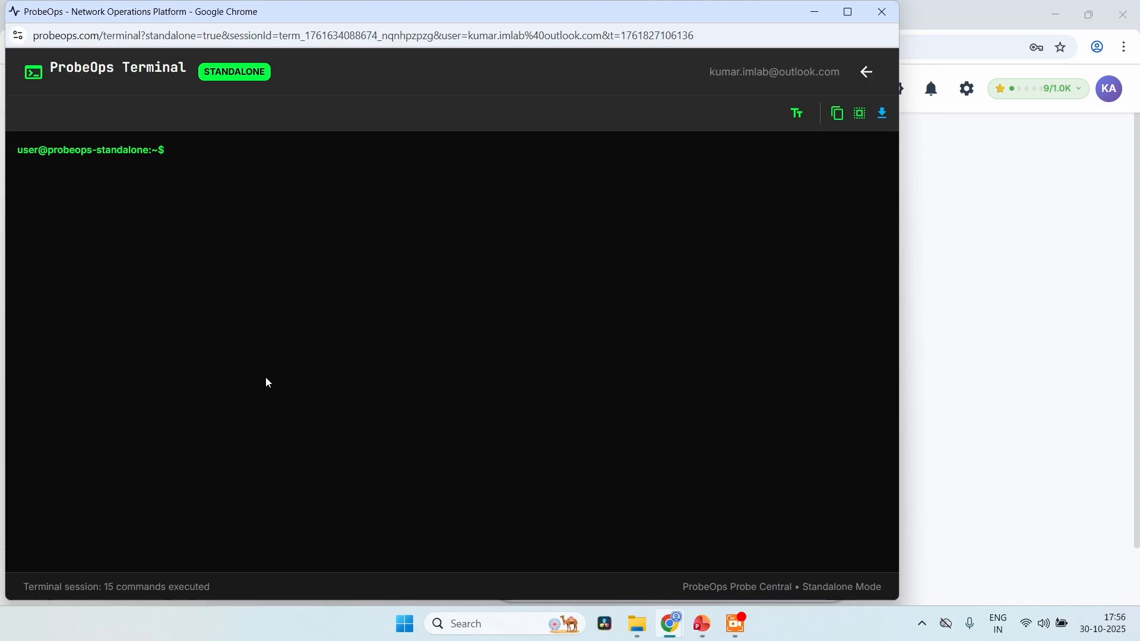
{"action": "type", "text": "keyword_check ?"}
{"action": "key", "text": "Return"}
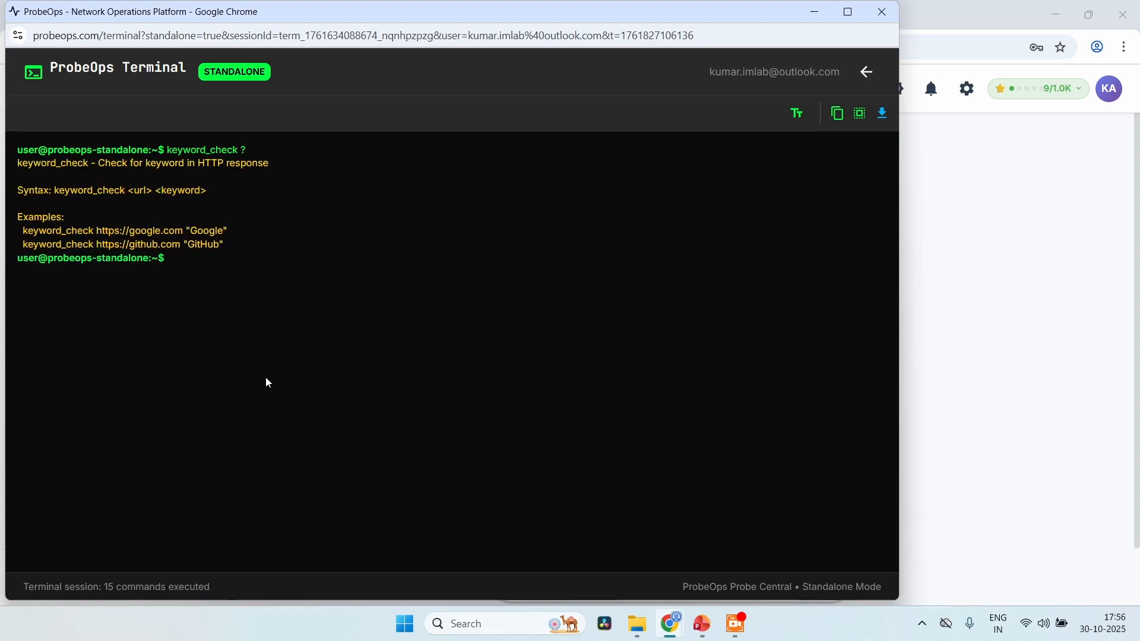
{"action": "type", "text": "key"}
{"action": "key", "text": "Tab"}
{"action": "type", "text": "https:/"}
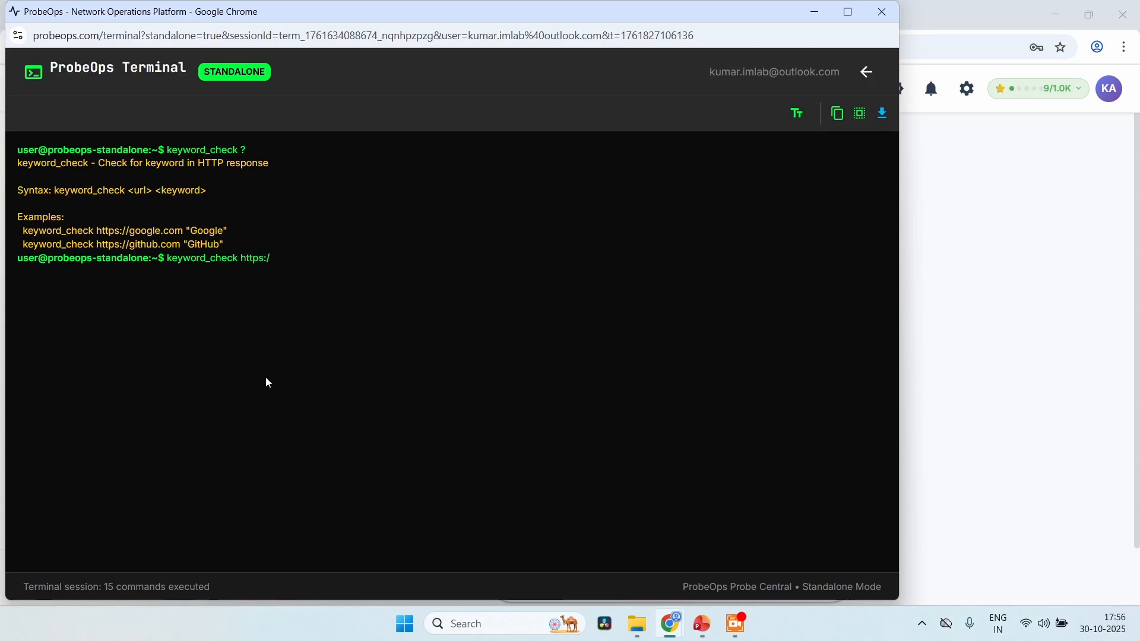
{"action": "type", "text": "/authlint.com \"\""}
{"action": "key", "text": "Left"}
{"action": "type", "text": "JWT"}
{"action": "key", "text": "Return"}
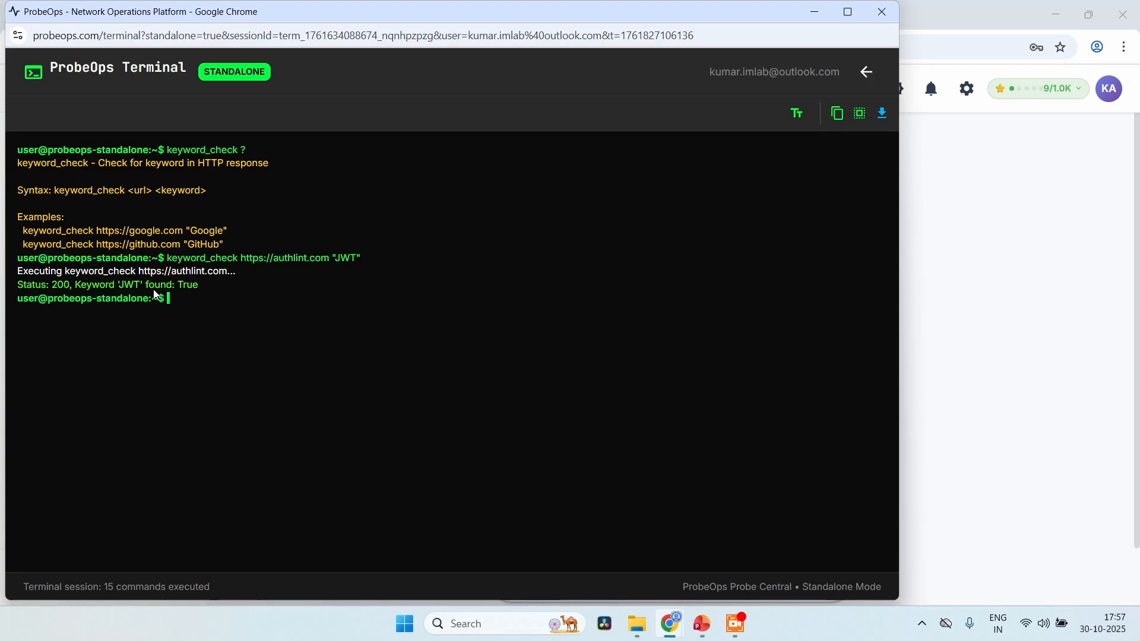
{"action": "key", "text": "Up"}
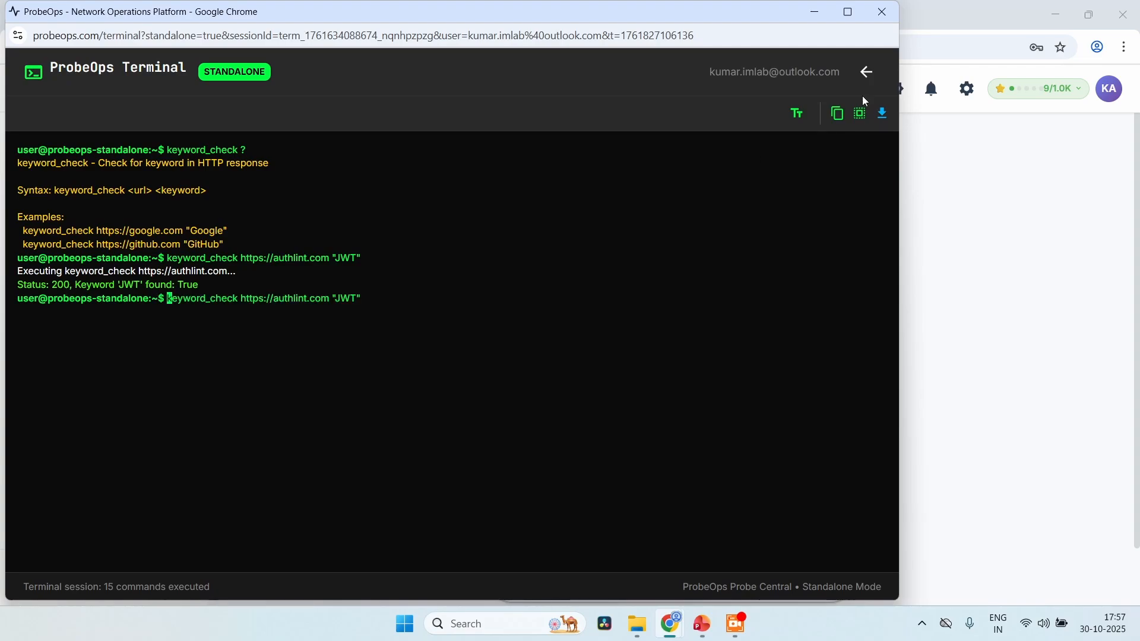
{"action": "key", "text": "Right"}
{"action": "key", "text": "Right"}
{"action": "key", "text": "Right"}
{"action": "key", "text": "Right"}
{"action": "key", "text": "Right"}
{"action": "key", "text": "Right"}
{"action": "key", "text": "Right"}
{"action": "key", "text": "Right"}
{"action": "key", "text": "Right"}
{"action": "key", "text": "Right"}
{"action": "key", "text": "Right"}
{"action": "key", "text": "Right"}
{"action": "key", "text": "Right"}
{"action": "key", "text": "Right"}
{"action": "key", "text": "Right"}
{"action": "key", "text": "Right"}
{"action": "key", "text": "Right"}
{"action": "key", "text": "Right"}
{"action": "key", "text": "Right"}
{"action": "key", "text": "Right"}
{"action": "key", "text": "Right"}
{"action": "key", "text": "BackSpace"}
{"action": "key", "text": "BackSpace"}
{"action": "key", "text": "BackSpace"}
{"action": "type", "text": "jwt"}
{"action": "key", "text": "Return"}
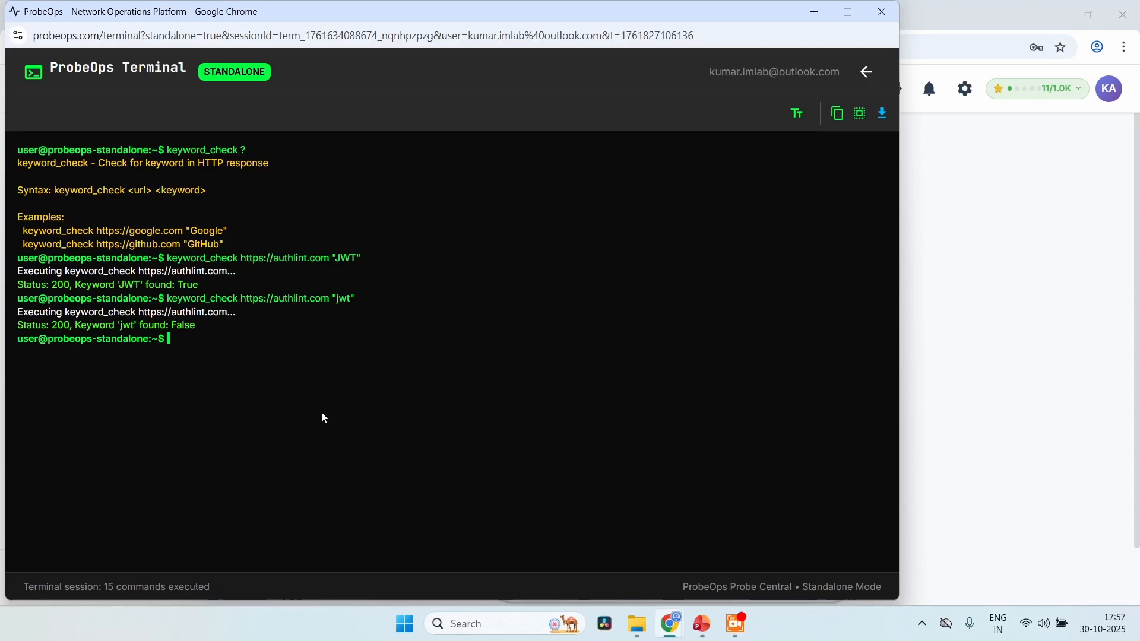
{"action": "type", "text": "clear"}
{"action": "key", "text": "Return"}
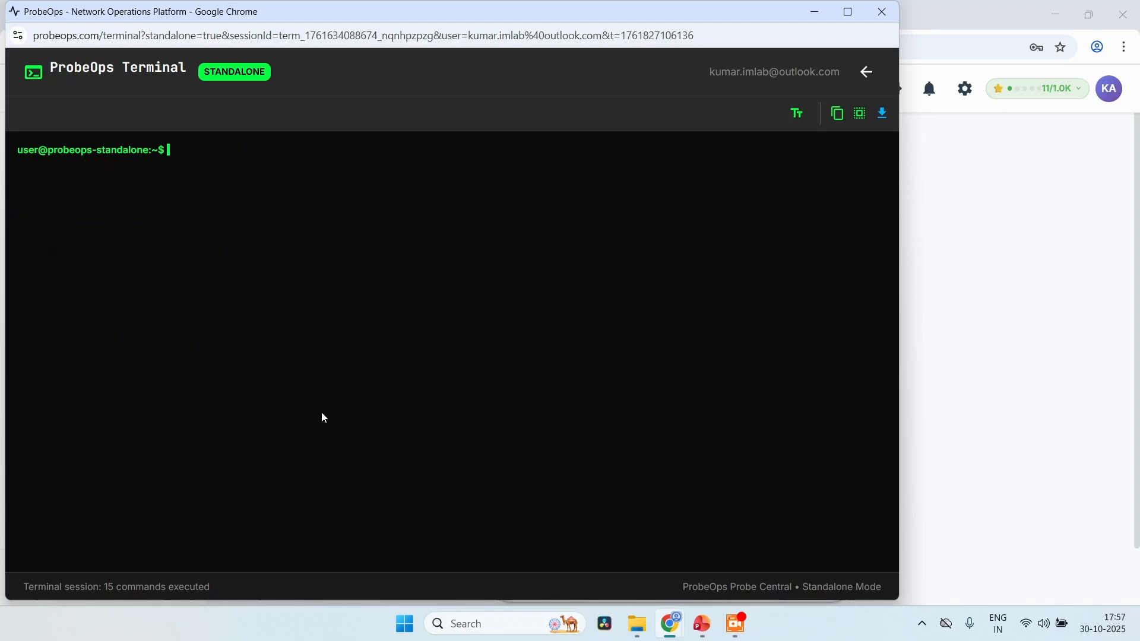
{"action": "type", "text": "api_health https://authlint."}
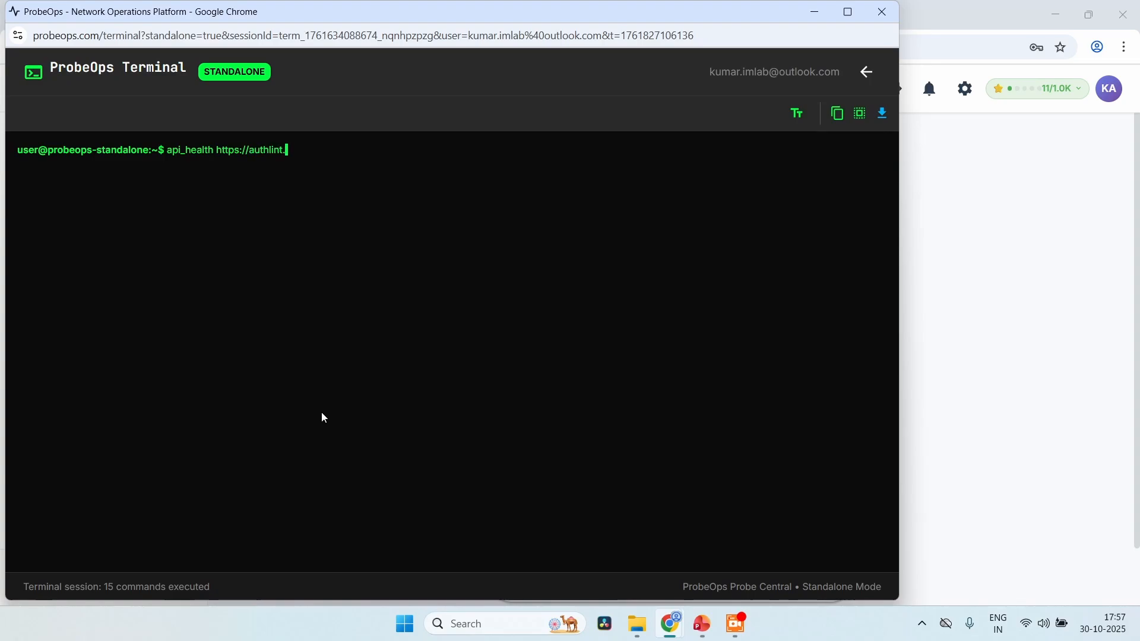
{"action": "type", "text": "com/api/jwt/discover"}
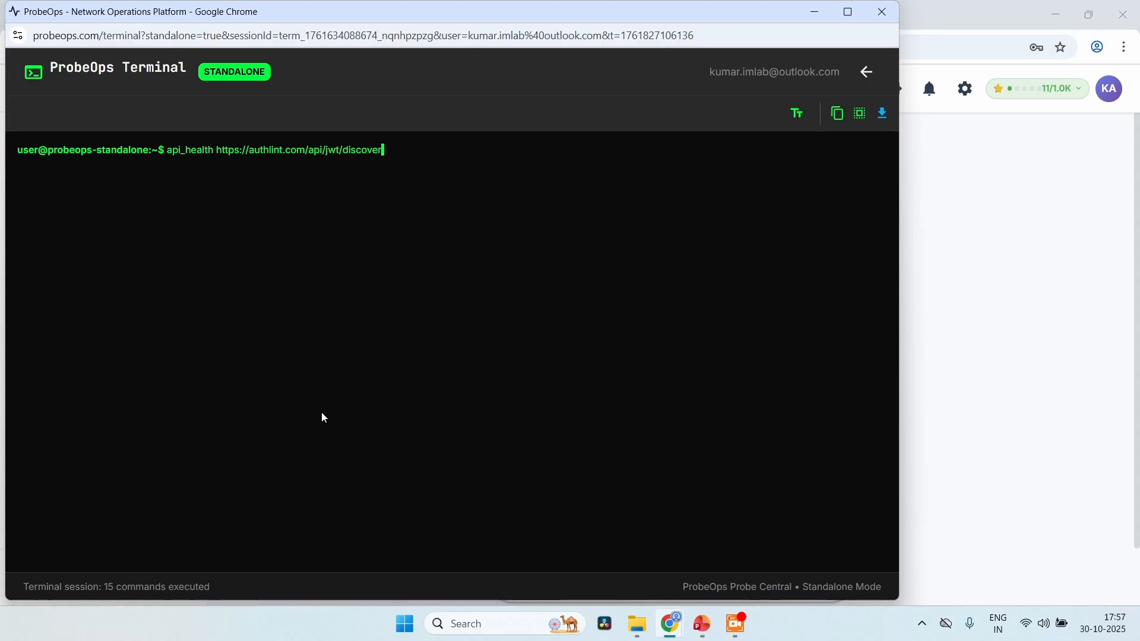
{"action": "type", "text": "/common --method GET --"}
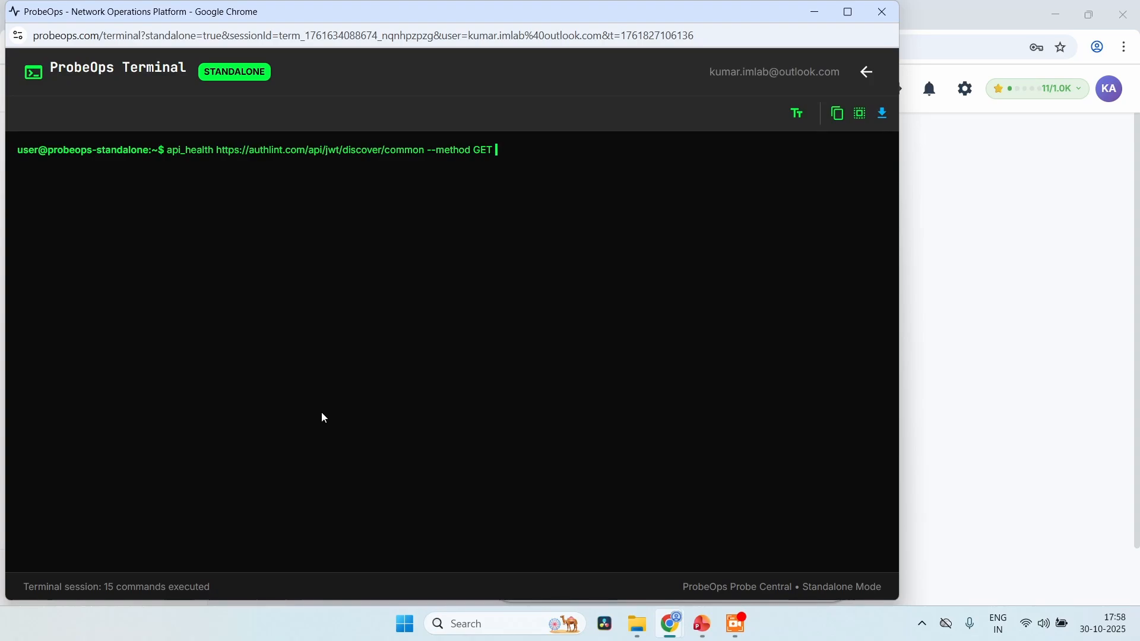
{"action": "type", "text": "expected-status 200"}
{"action": "key", "text": "Return"}
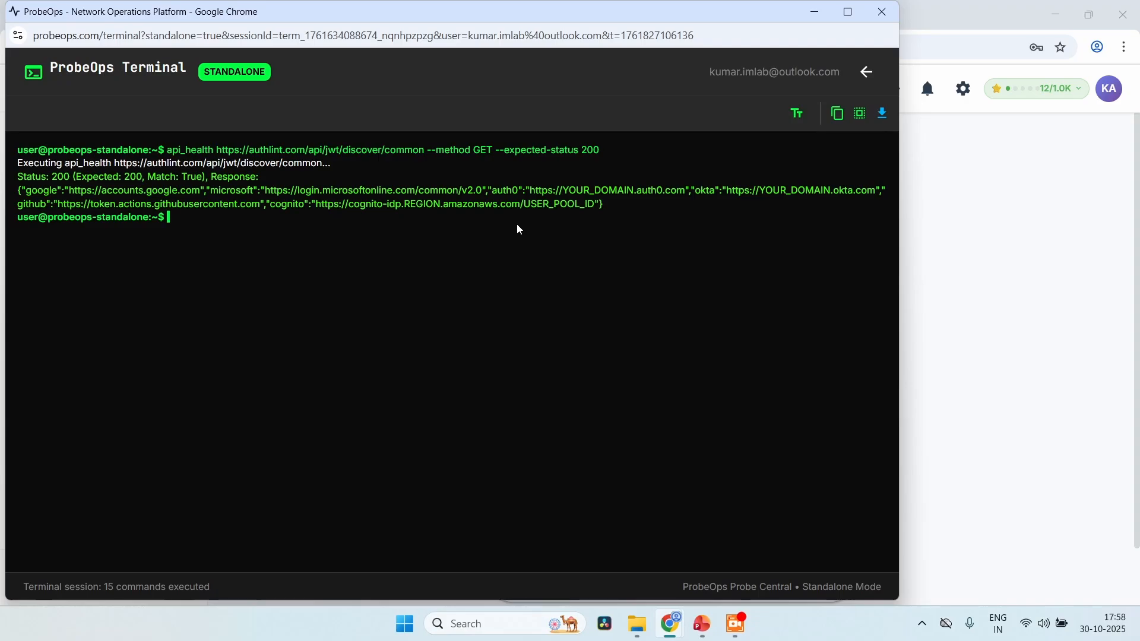
Clear the terminal and check the site's SSL certificate with "ssl_chain authlint.com"
{"action": "type", "text": "clear"}
{"action": "key", "text": "Return"}
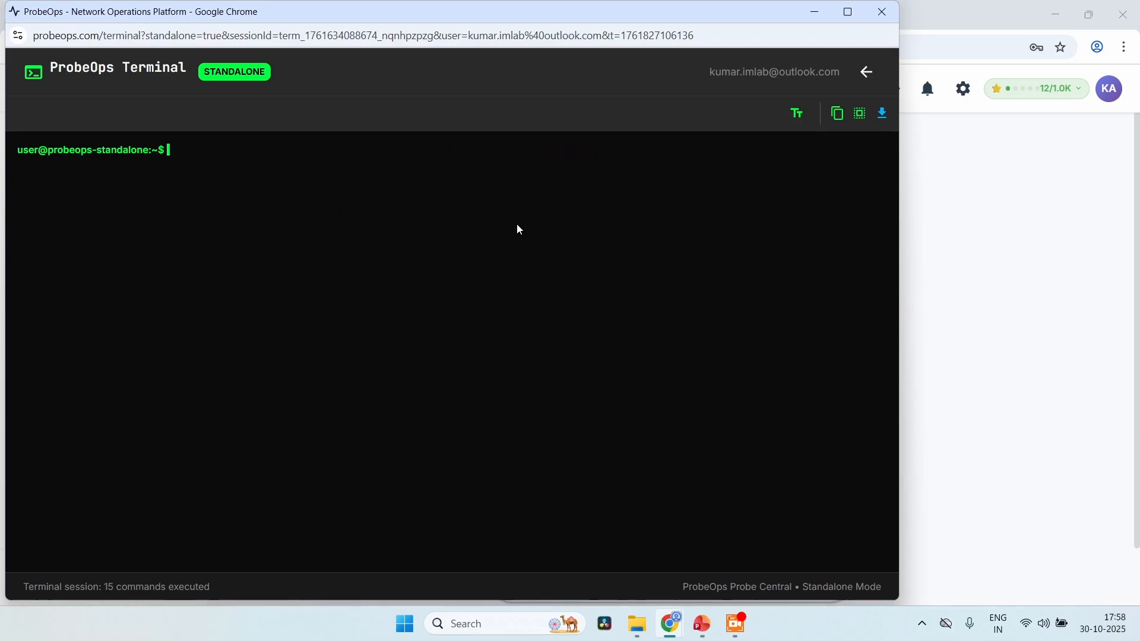
{"action": "type", "text": "ssl_chain authlint.com"}
{"action": "key", "text": "Return"}
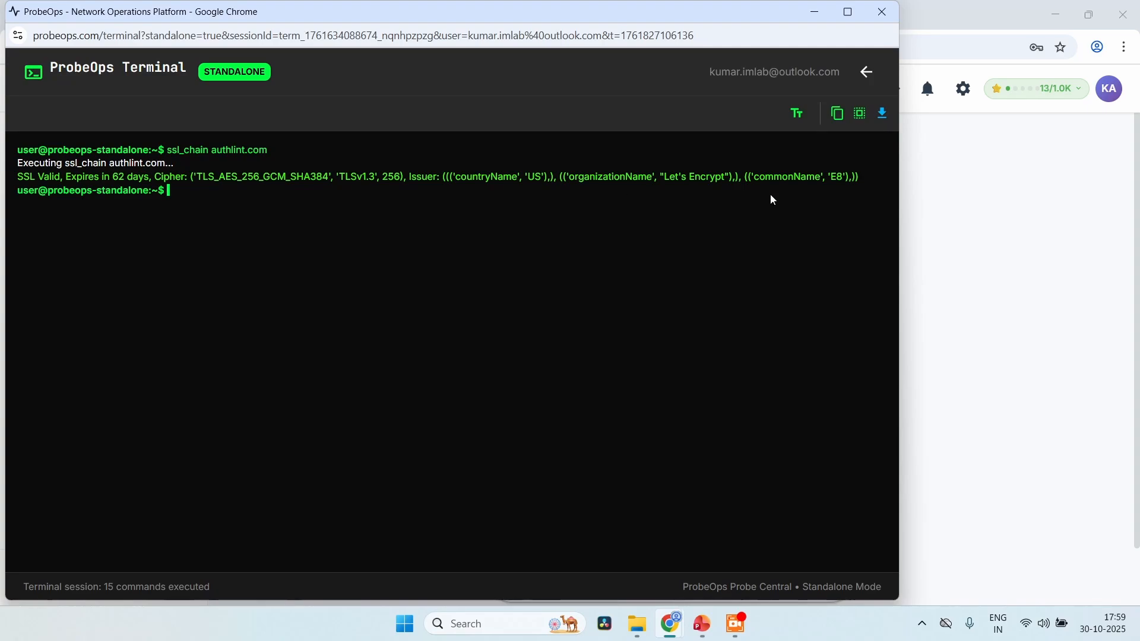
Close the standalone terminal and start a new scheduled probe named "API Latency Monitor"
{"action": "left_click", "coordinate": [888, 10]}
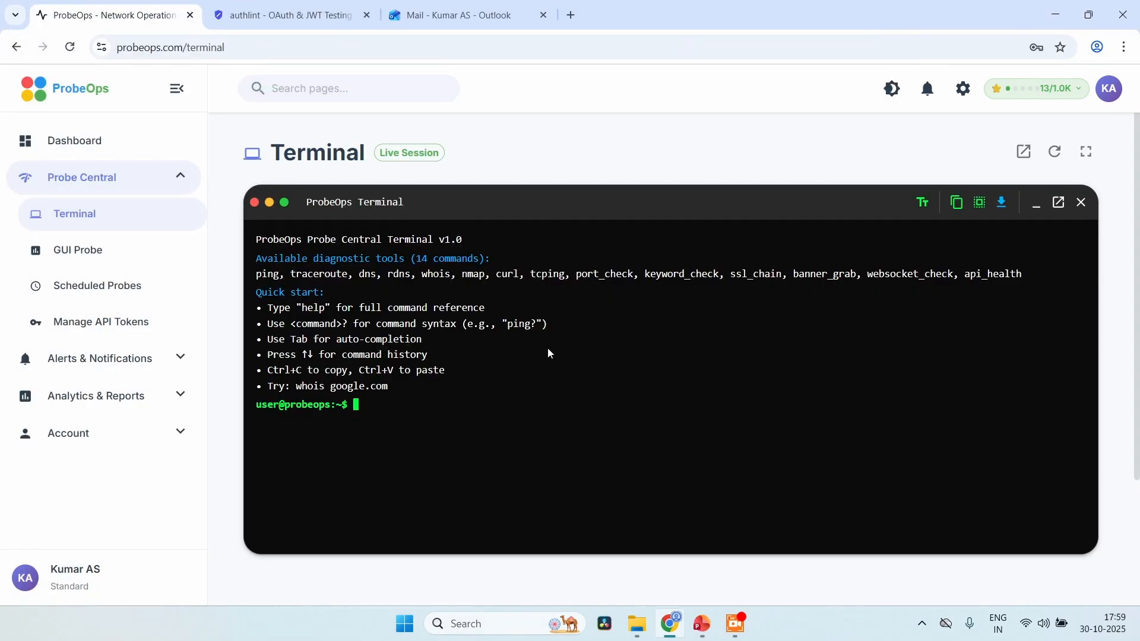
{"action": "left_click", "coordinate": [115, 277]}
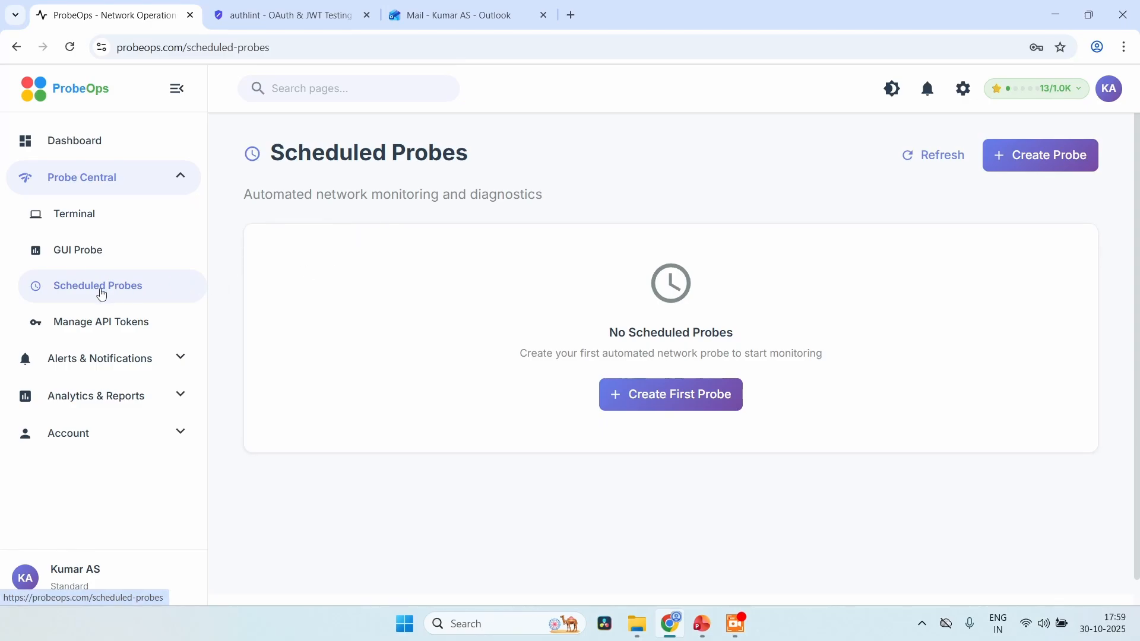
{"action": "left_click", "coordinate": [680, 409]}
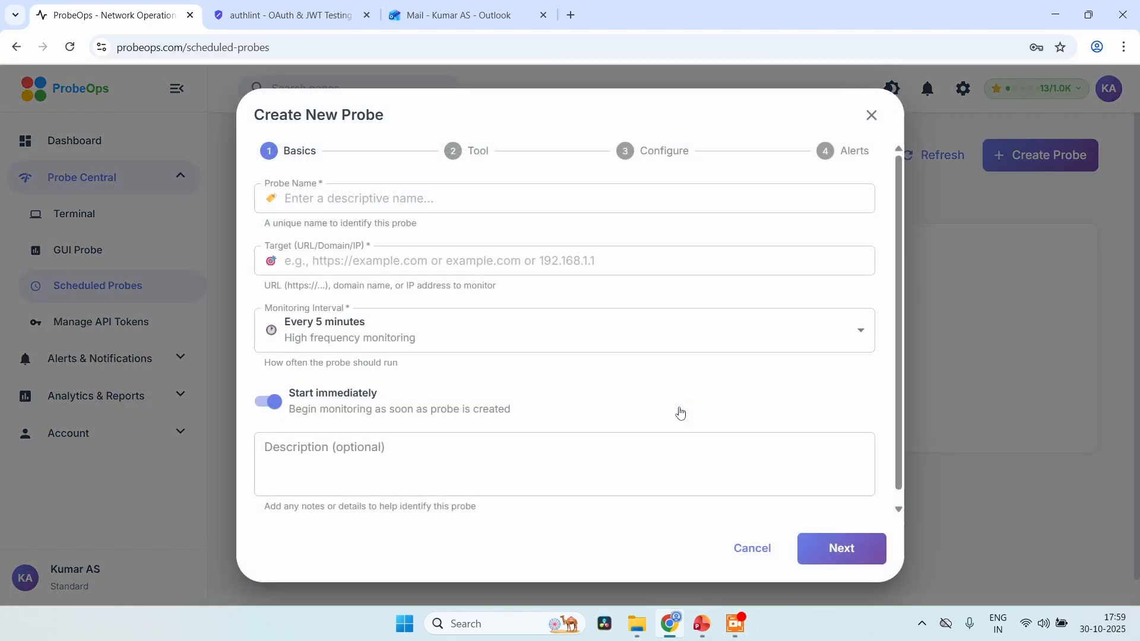
{"action": "left_click", "coordinate": [436, 202]}
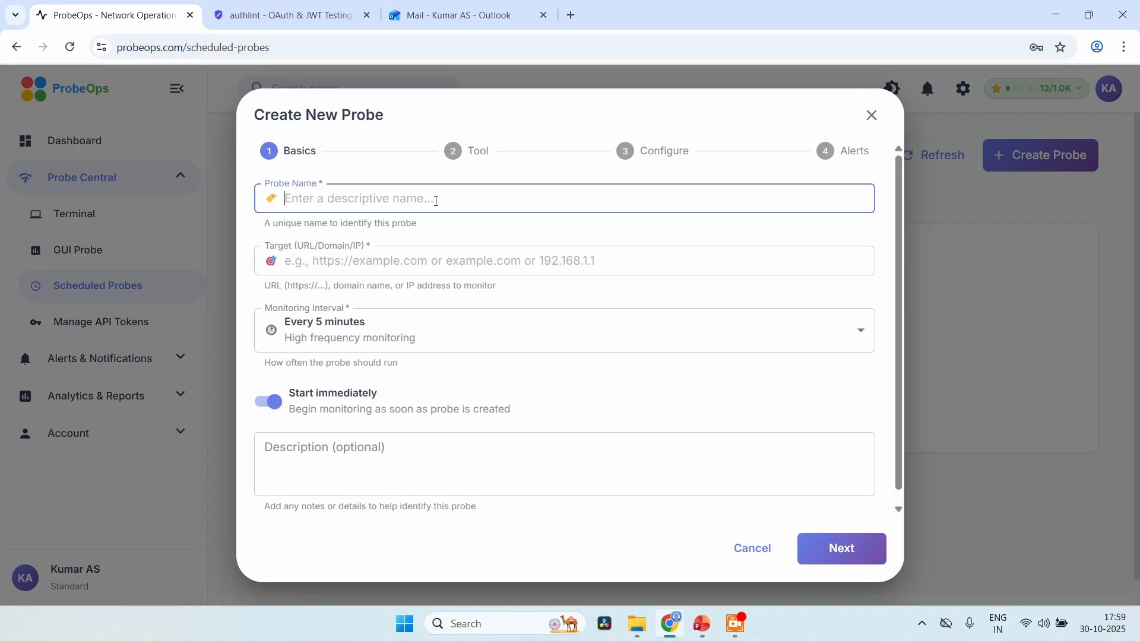
{"action": "type", "text": "API"}
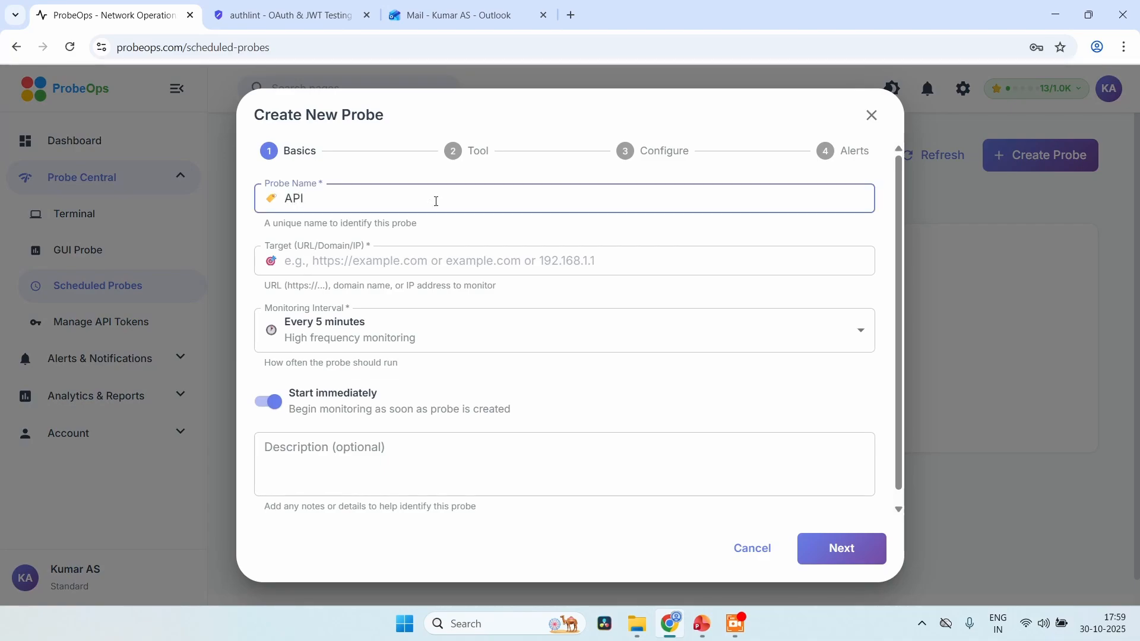
{"action": "type", "text": " Latency Monitor"}
{"action": "left_click", "coordinate": [446, 261]}
{"action": "type", "text": "ht"}
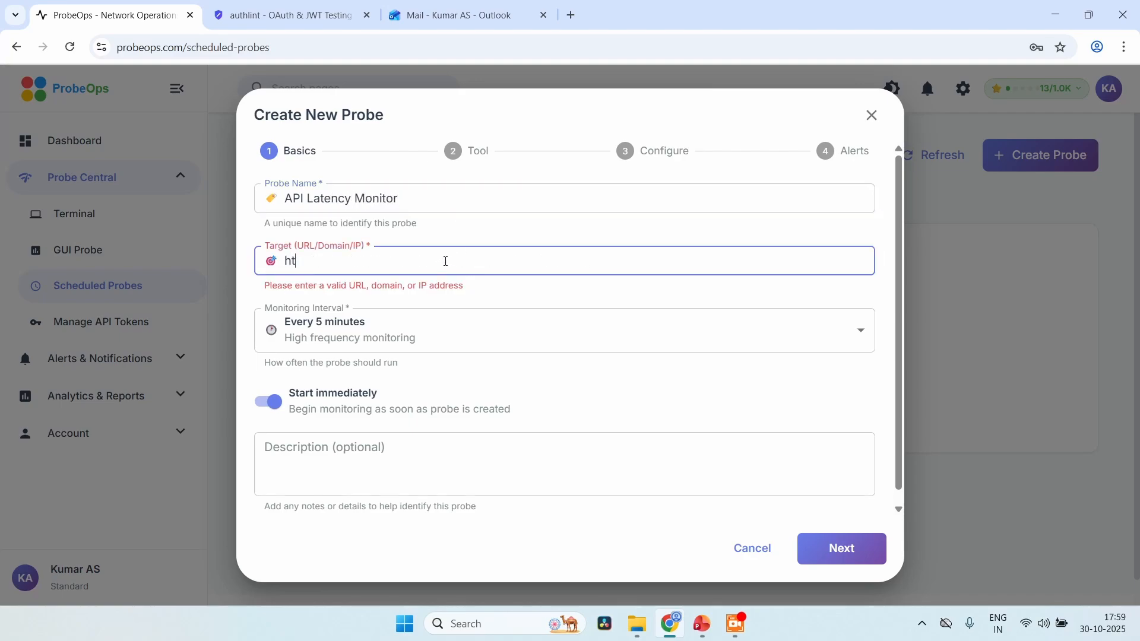
{"action": "type", "text": "tps://auth"}
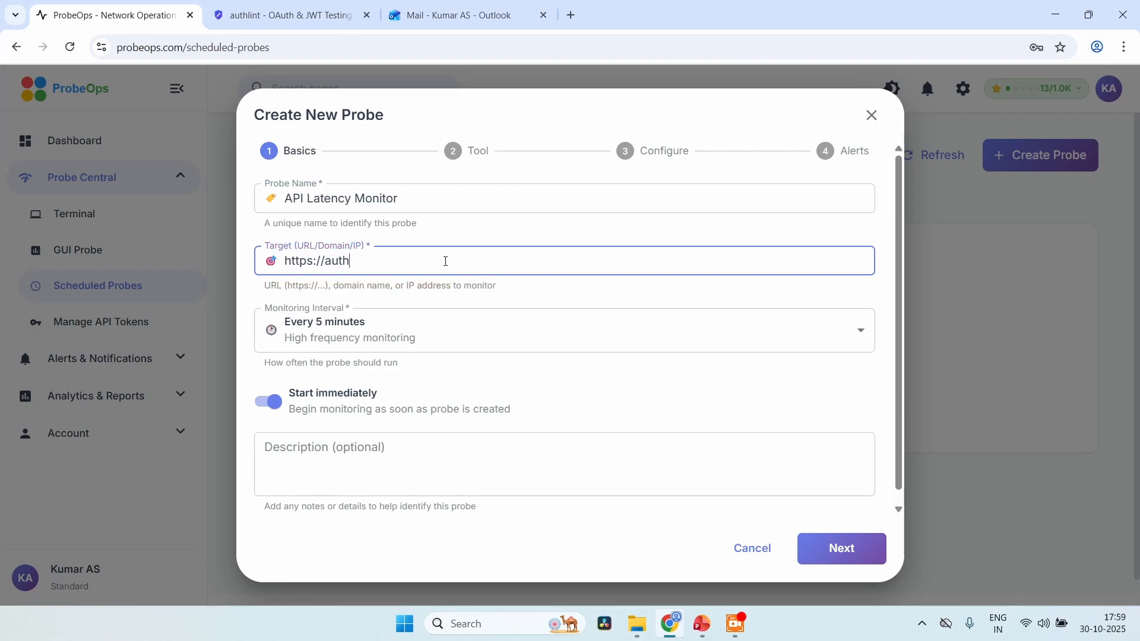
{"action": "type", "text": "lint.com/api/health"}
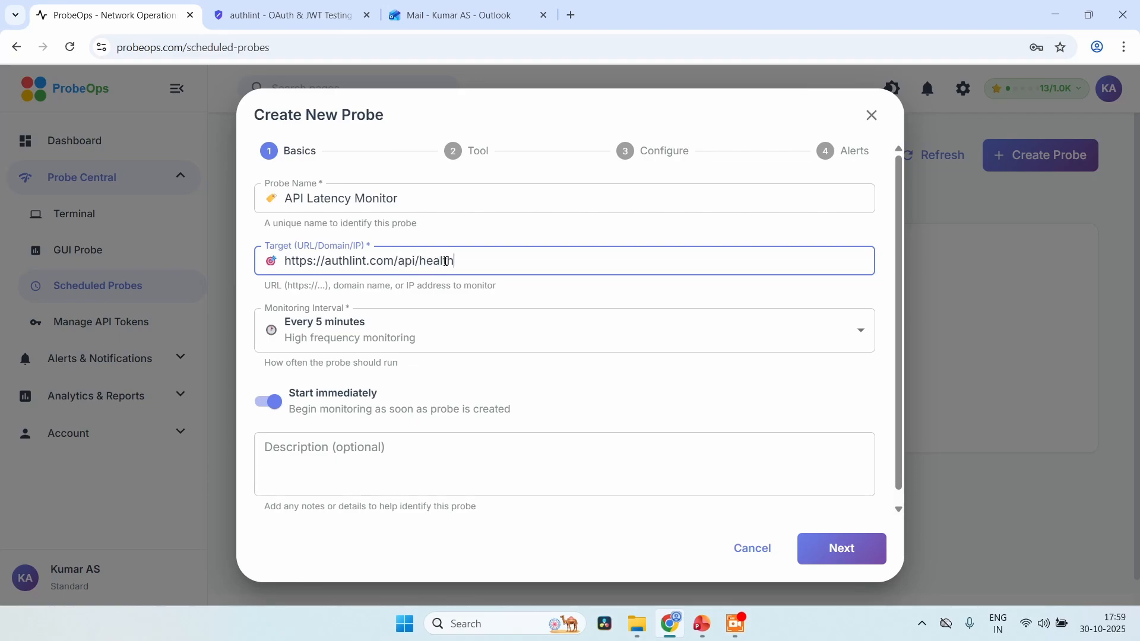
Set the probe's monitoring interval to every 15 minutes and continue to the tool selection
{"action": "left_click", "coordinate": [521, 350]}
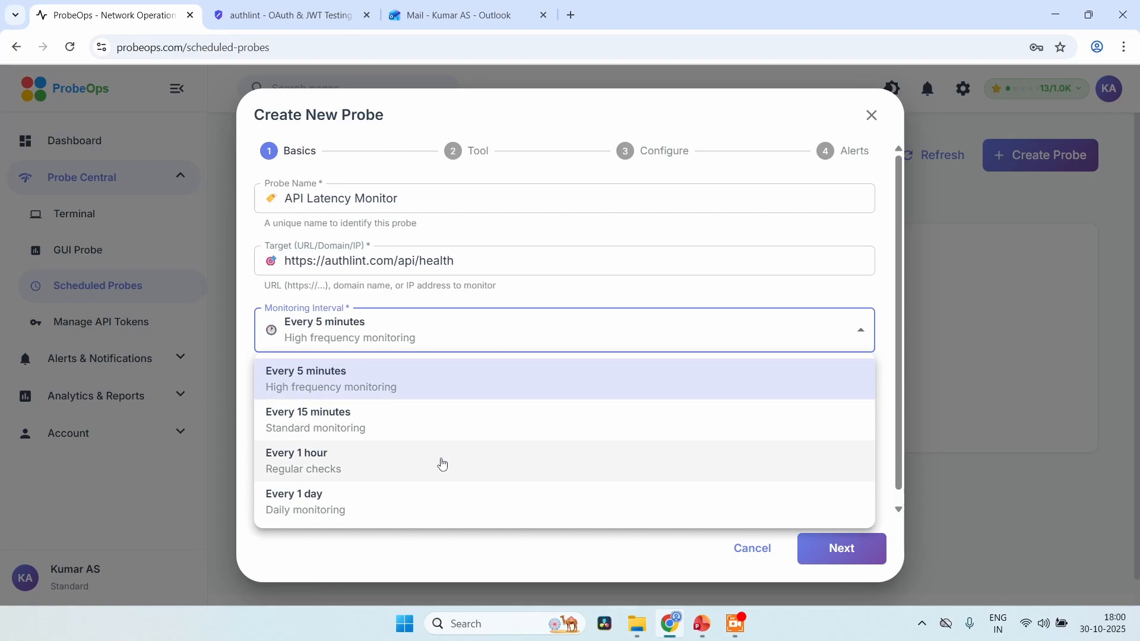
{"action": "left_click", "coordinate": [435, 423]}
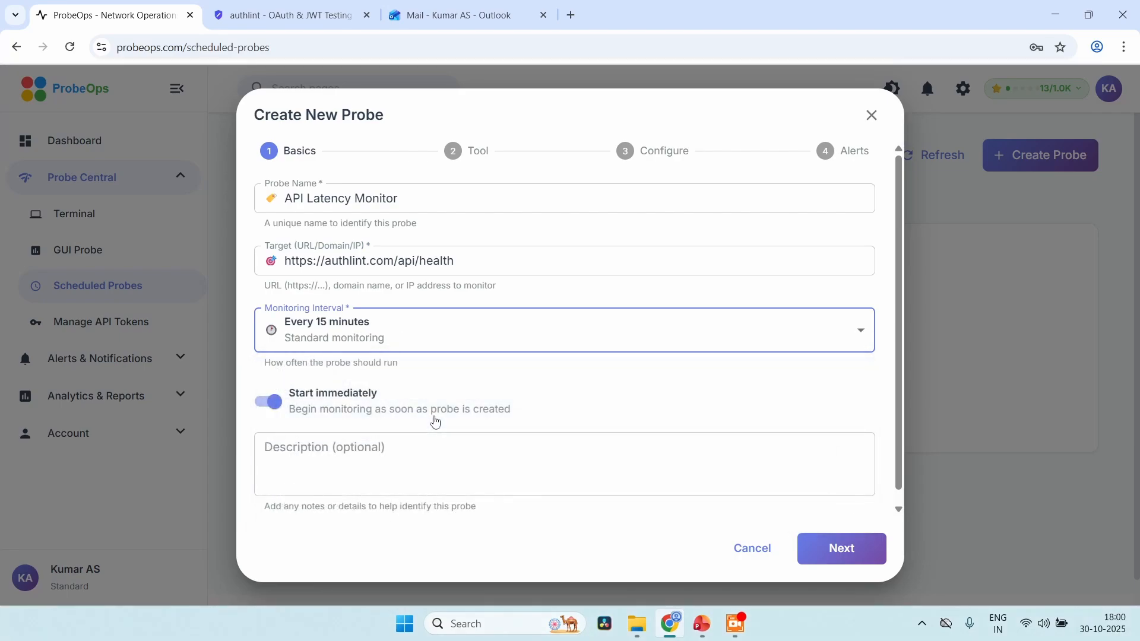
{"action": "left_click", "coordinate": [559, 327]}
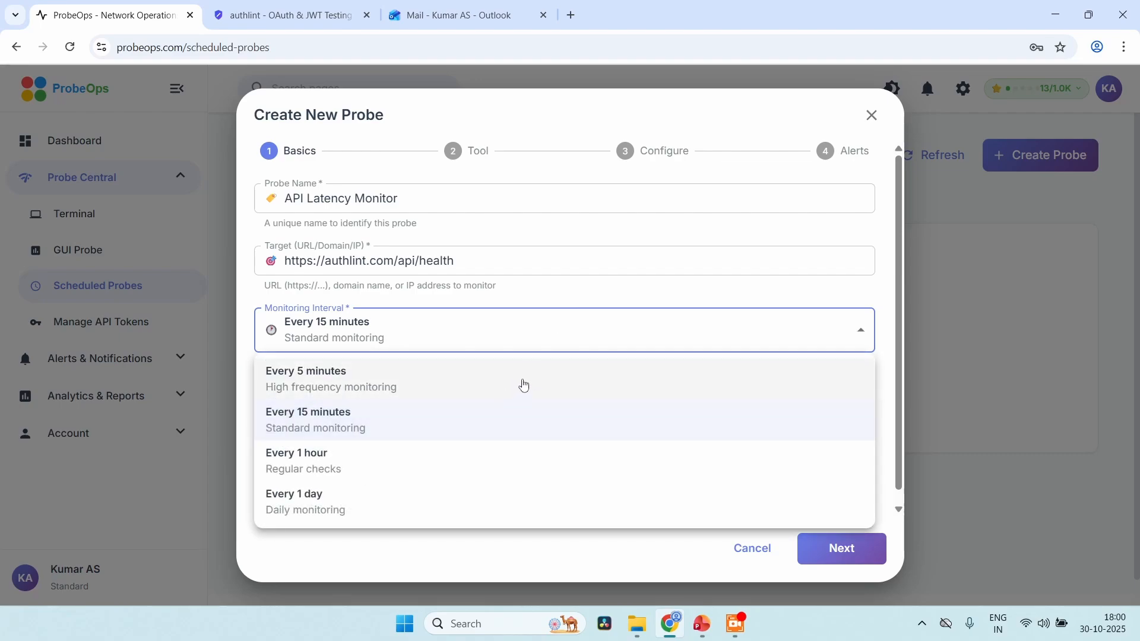
{"action": "left_click", "coordinate": [683, 297]}
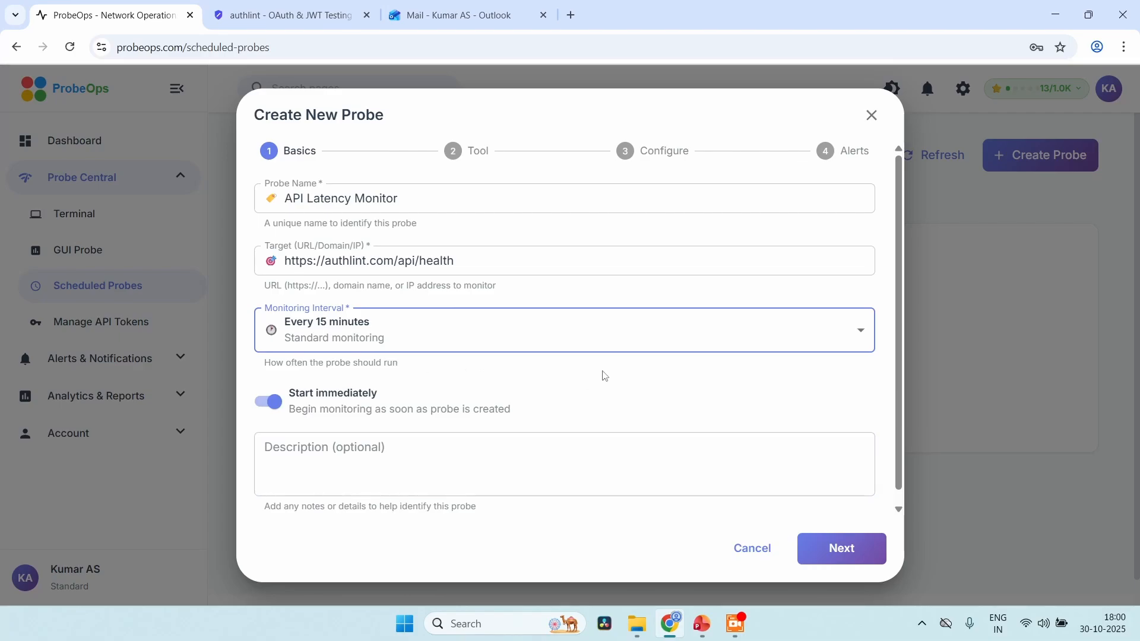
{"action": "scroll", "coordinate": [724, 399], "scroll_direction": "down", "scroll_amount": 1}
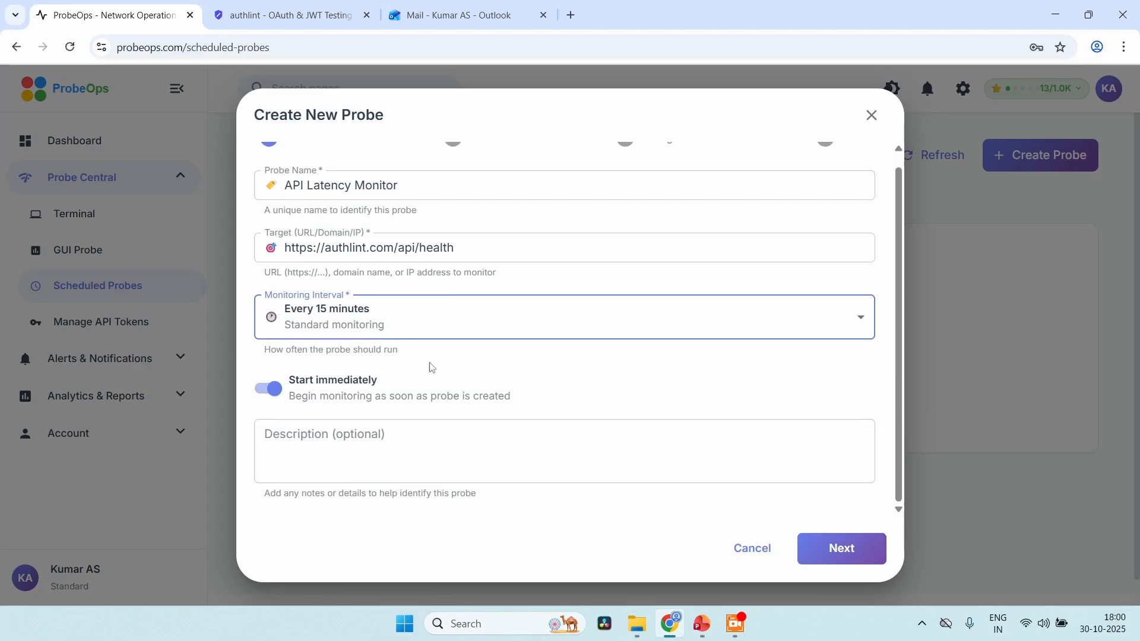
{"action": "left_click", "coordinate": [864, 549]}
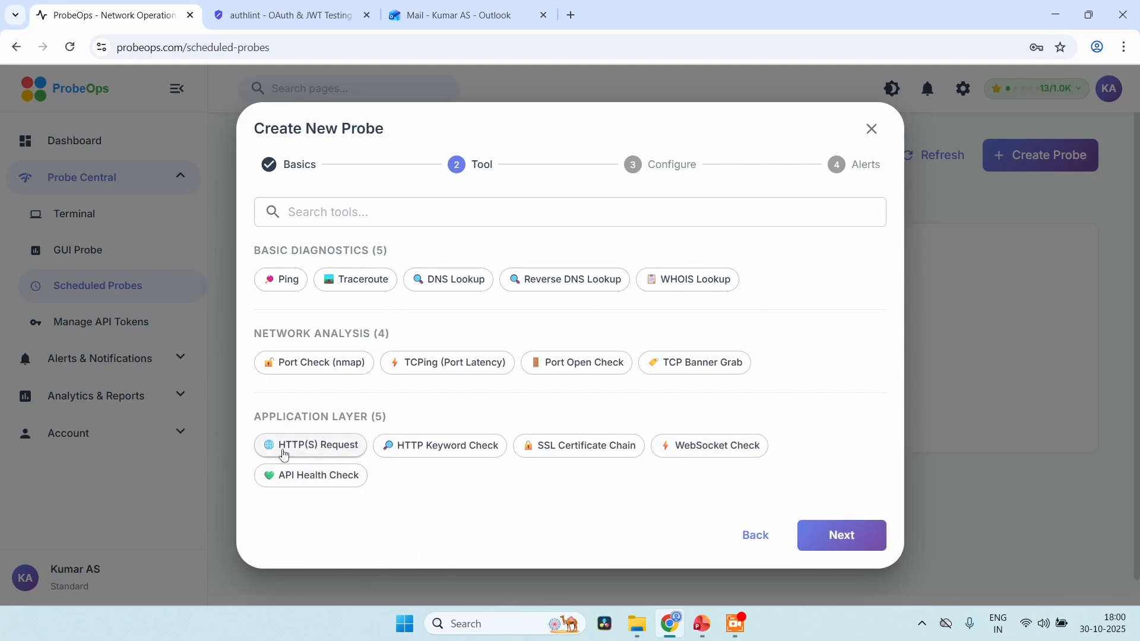
Search the tools for "htt", choose HTTP(S) Request for the probe and continue to its configuration
{"action": "left_click", "coordinate": [378, 224]}
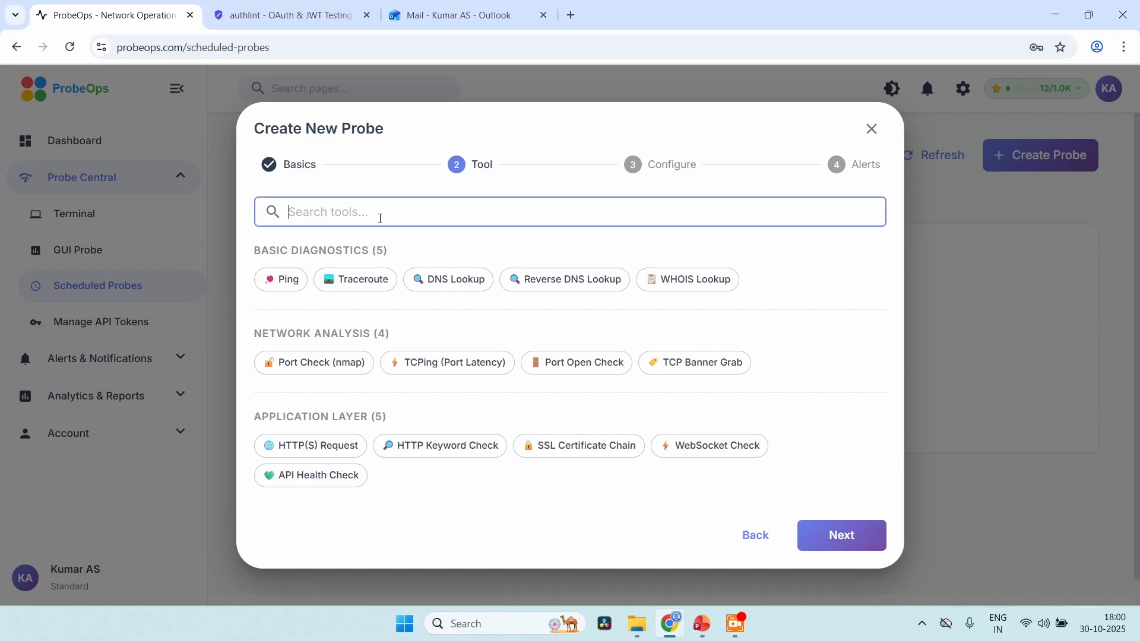
{"action": "type", "text": "htt"}
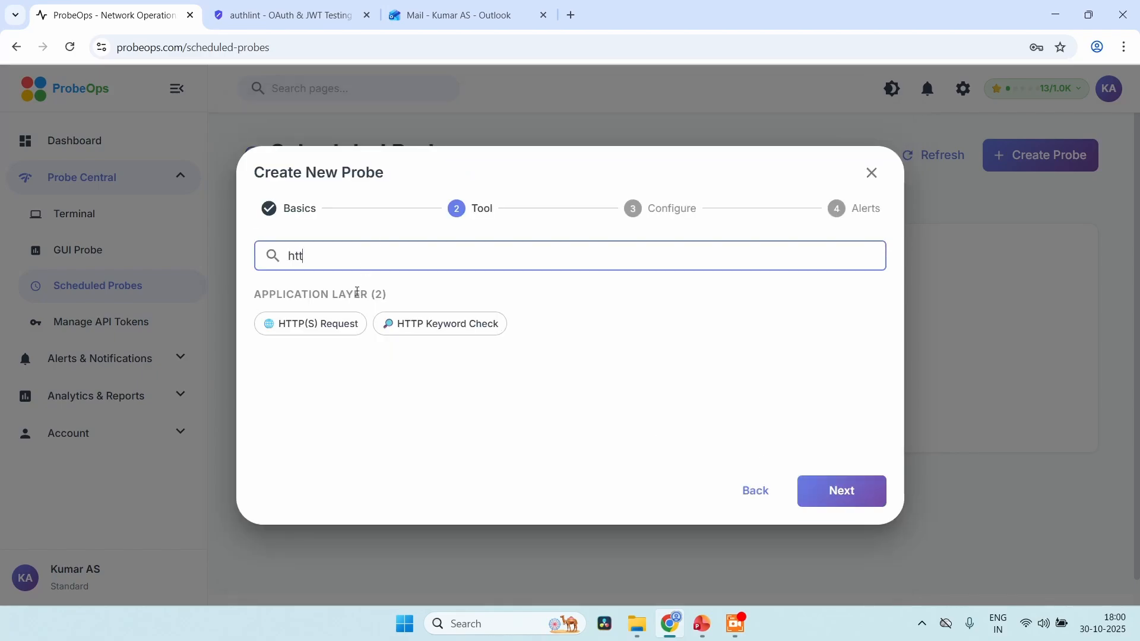
{"action": "left_click", "coordinate": [323, 326]}
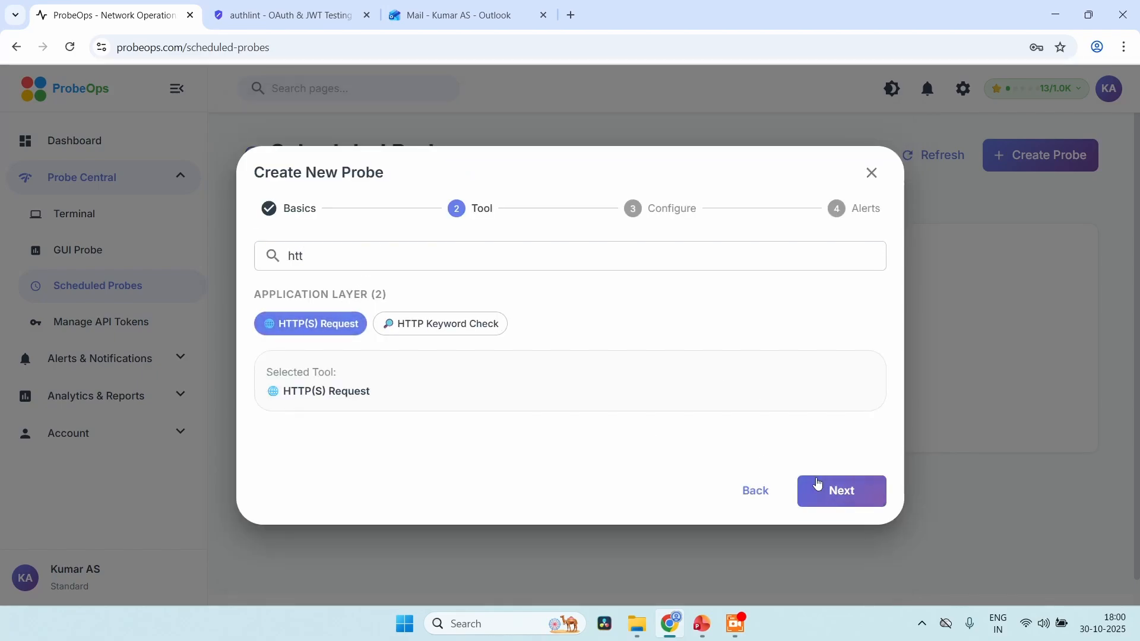
{"action": "left_click", "coordinate": [839, 496]}
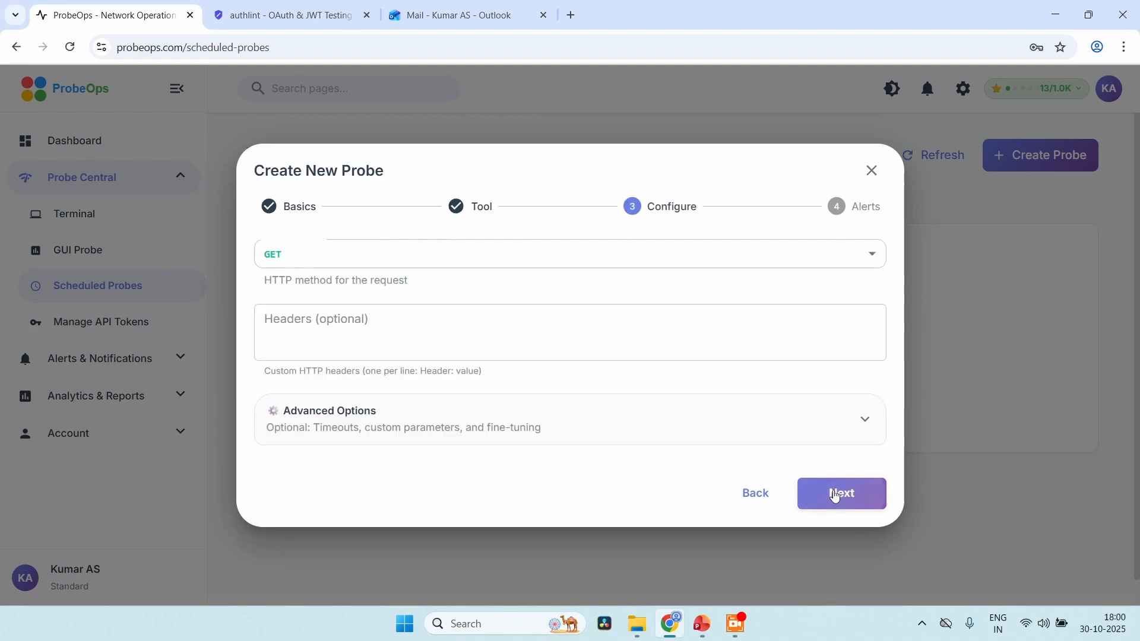
Keep GET as the HTTP method, review the advanced options without changing them, and continue to the alert settings
{"action": "left_click", "coordinate": [519, 254]}
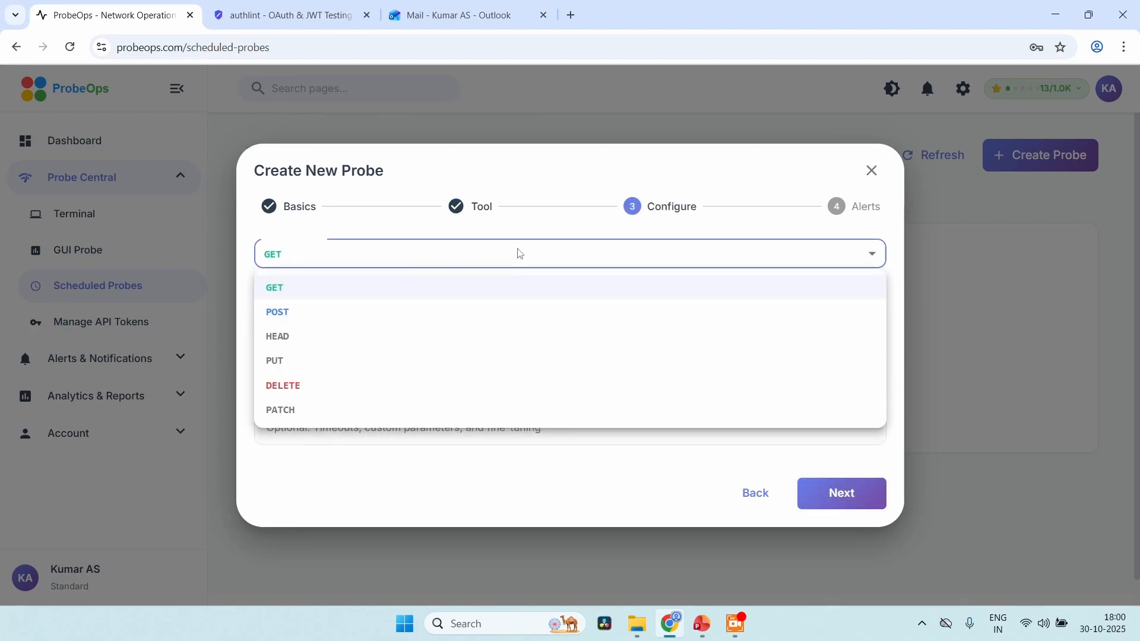
{"action": "left_click", "coordinate": [519, 254]}
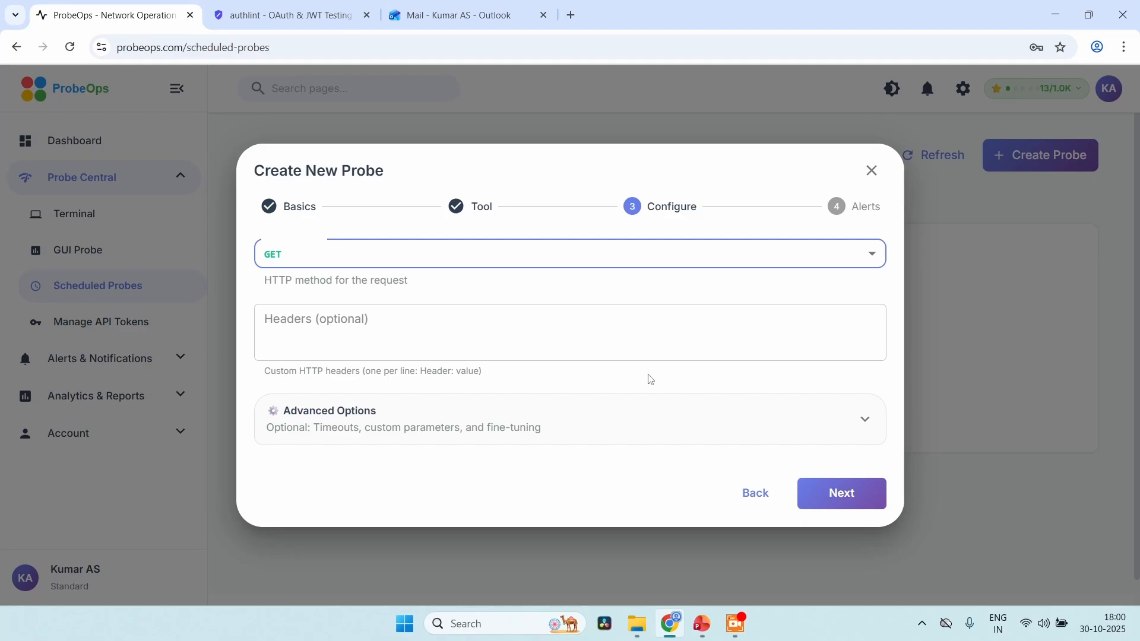
{"action": "left_click", "coordinate": [823, 423]}
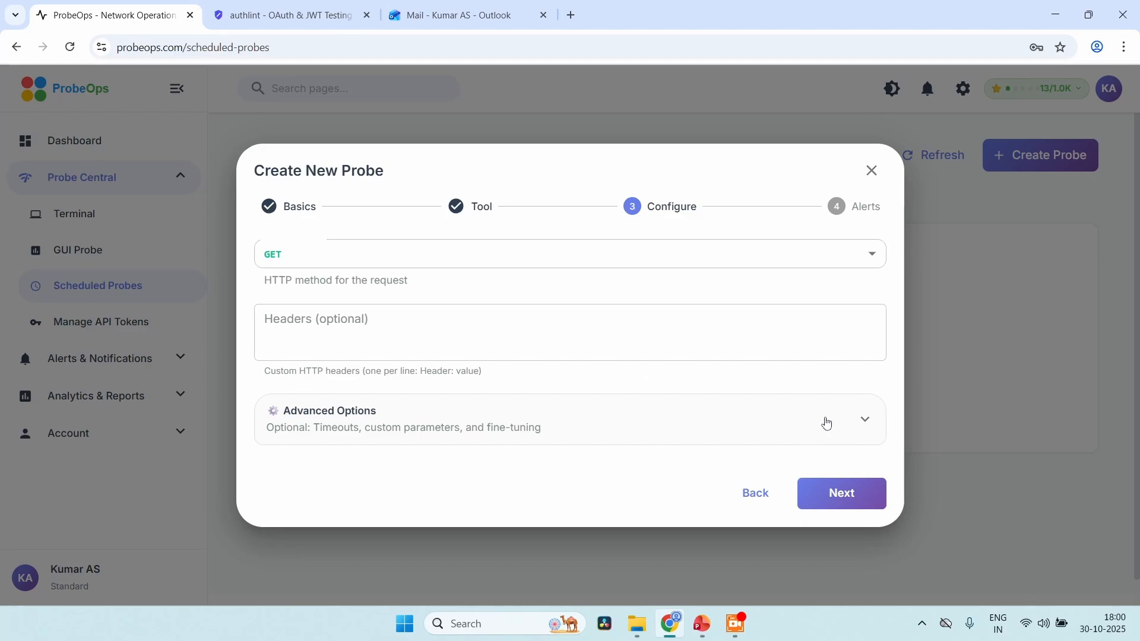
{"action": "scroll", "coordinate": [826, 421], "scroll_direction": "down", "scroll_amount": 3}
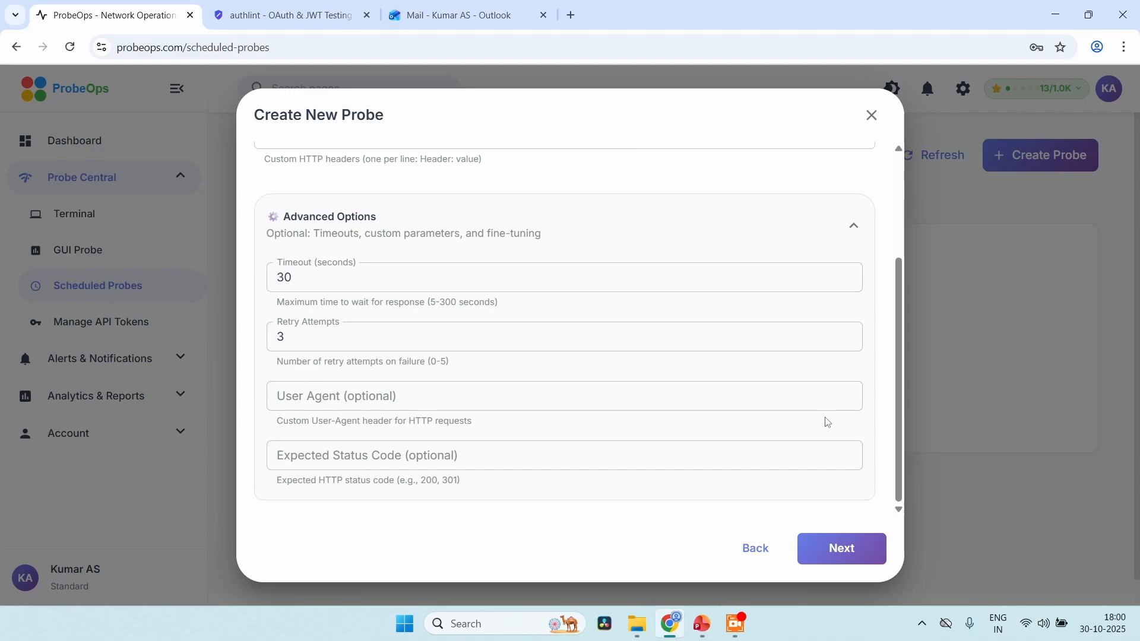
{"action": "left_click", "coordinate": [625, 390]}
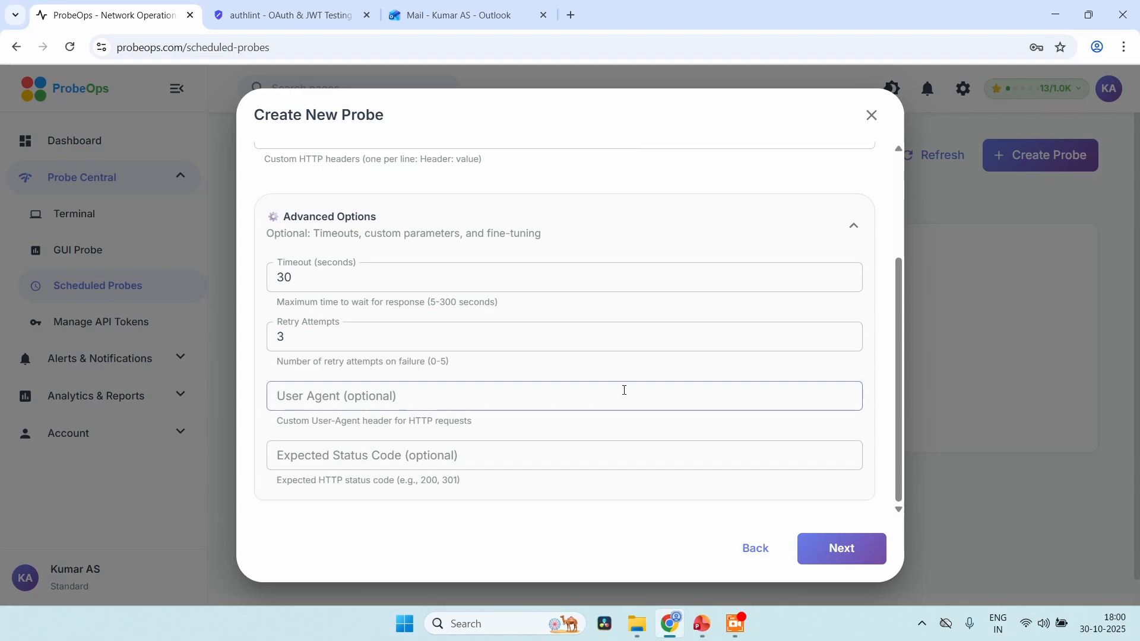
{"action": "scroll", "coordinate": [625, 390], "scroll_direction": "up", "scroll_amount": 3}
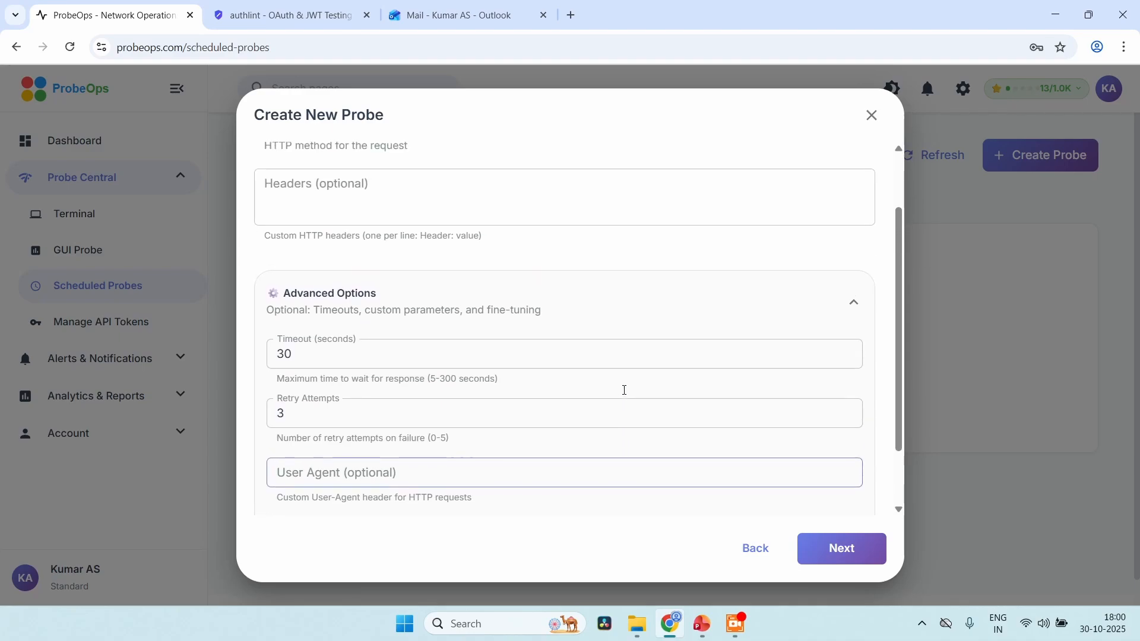
{"action": "left_click", "coordinate": [824, 536]}
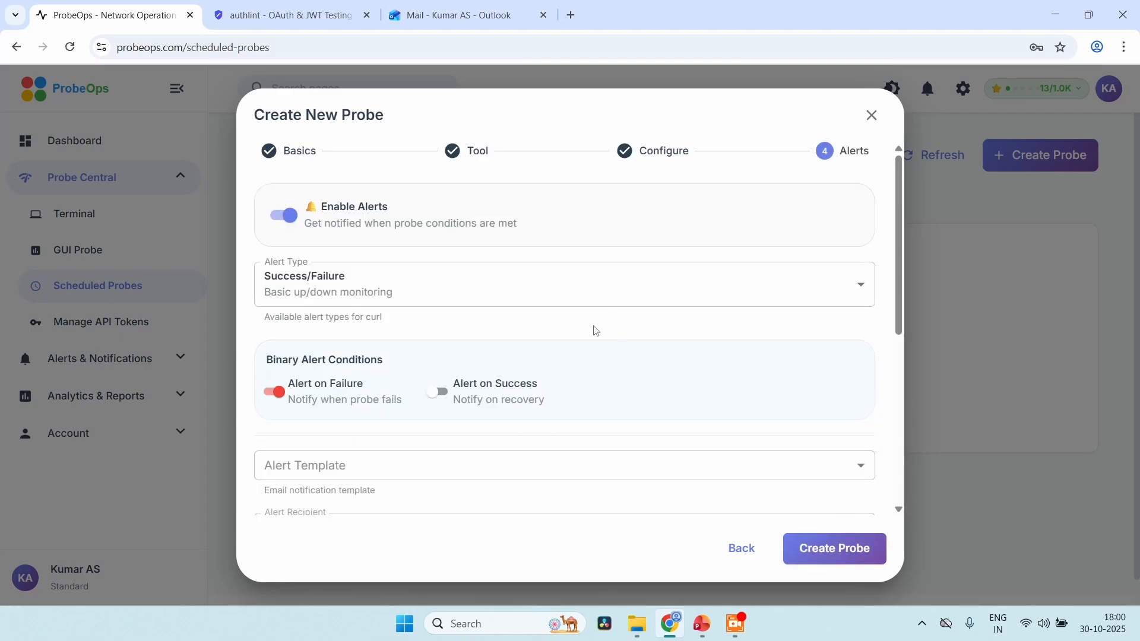
Configure a threshold-based alert for HTTP Response Time (ms) with the operator Greater than (>) and a threshold value of 20
{"action": "left_click", "coordinate": [537, 285]}
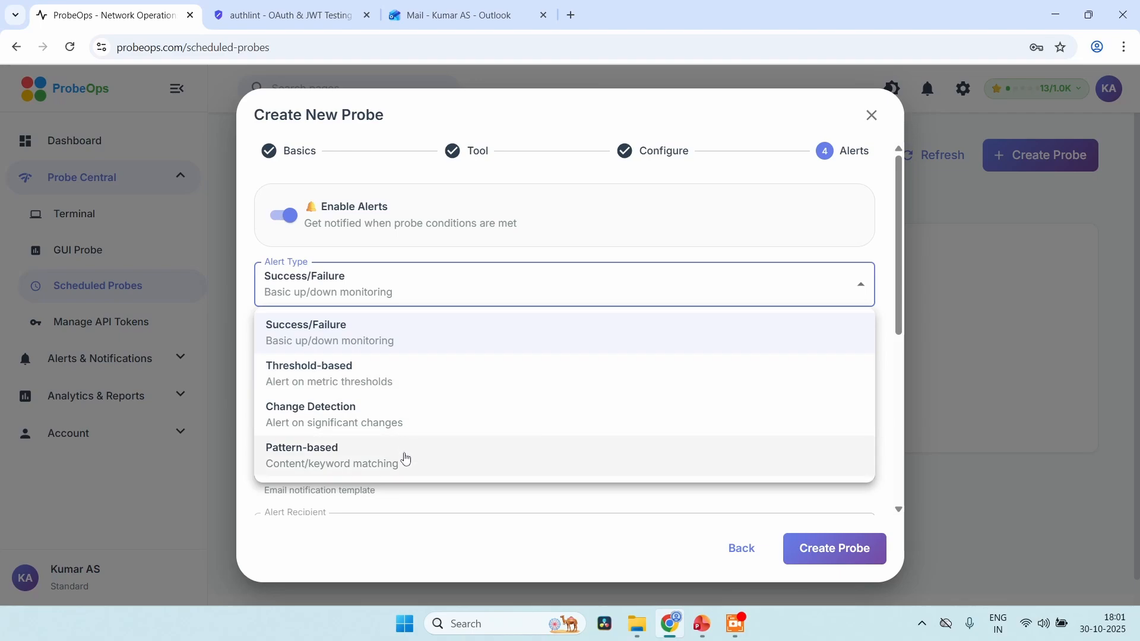
{"action": "left_click", "coordinate": [423, 386]}
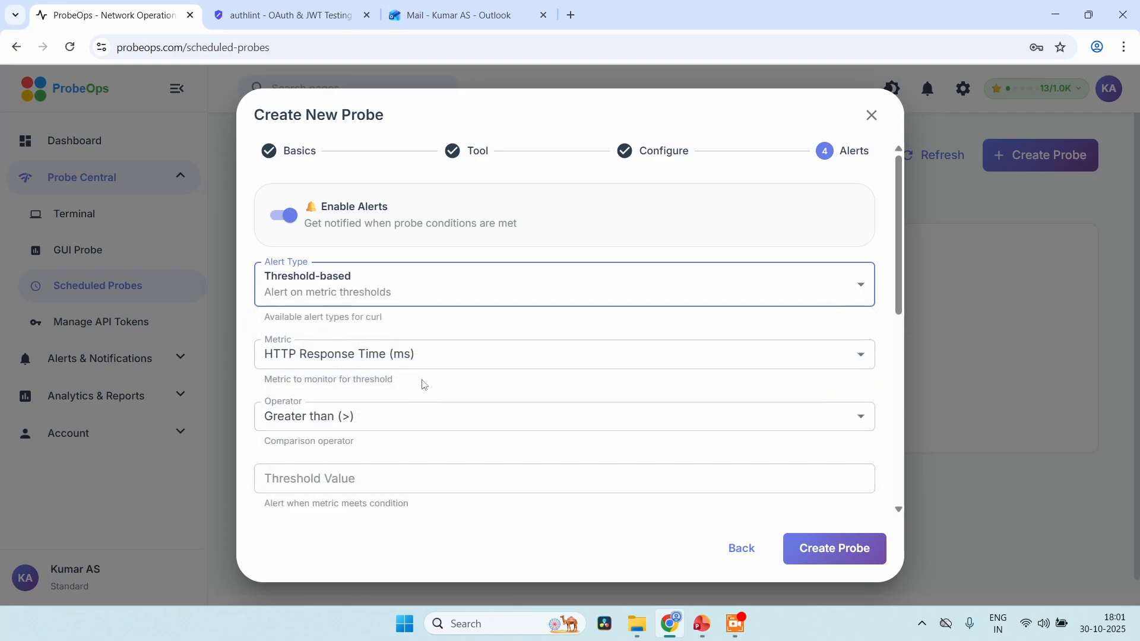
{"action": "left_click", "coordinate": [536, 349]}
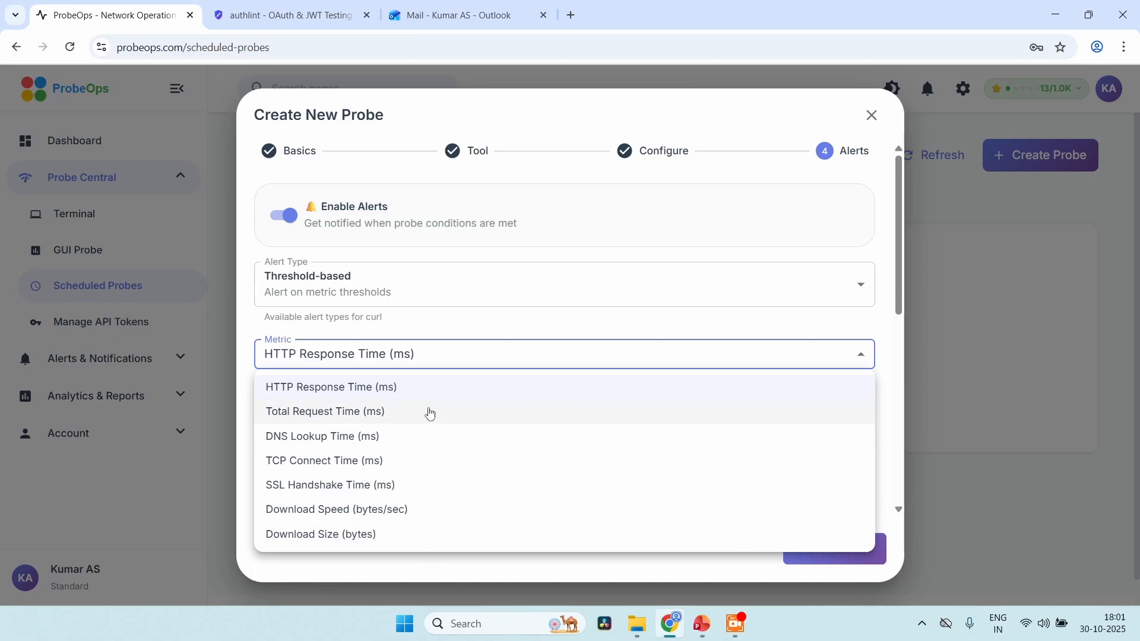
{"action": "left_click", "coordinate": [424, 389]}
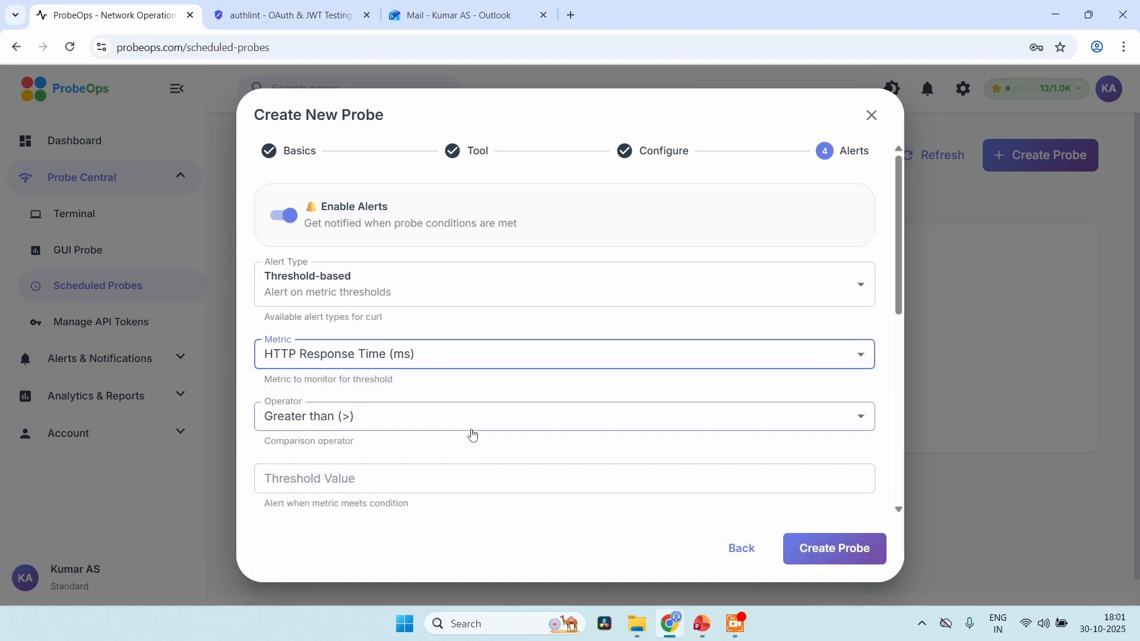
{"action": "left_click", "coordinate": [434, 428]}
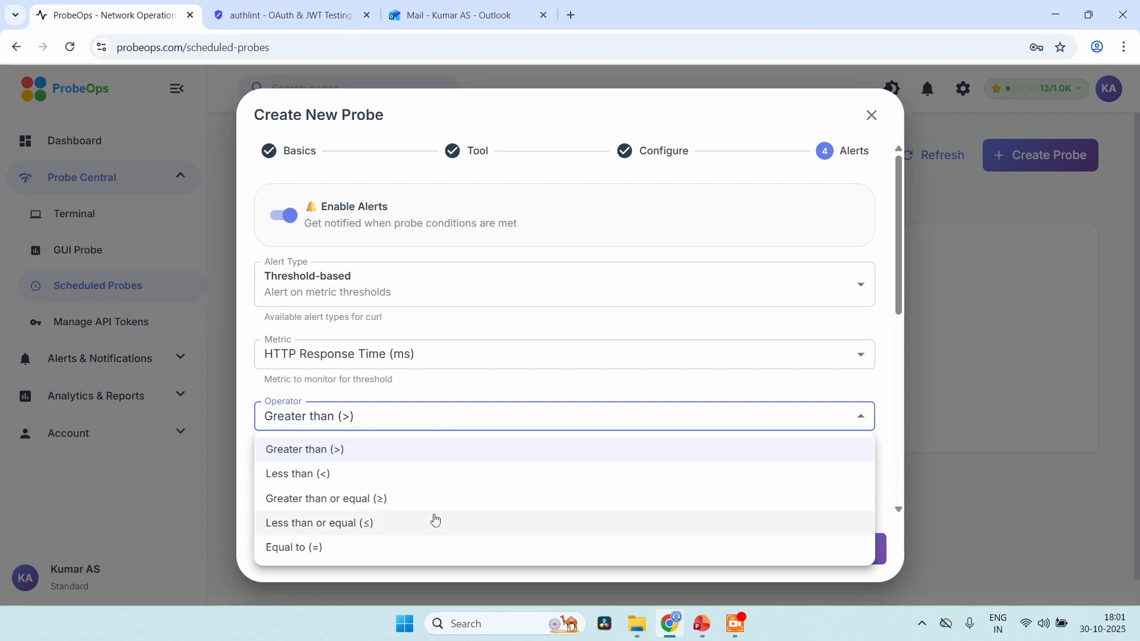
{"action": "left_click", "coordinate": [454, 395]}
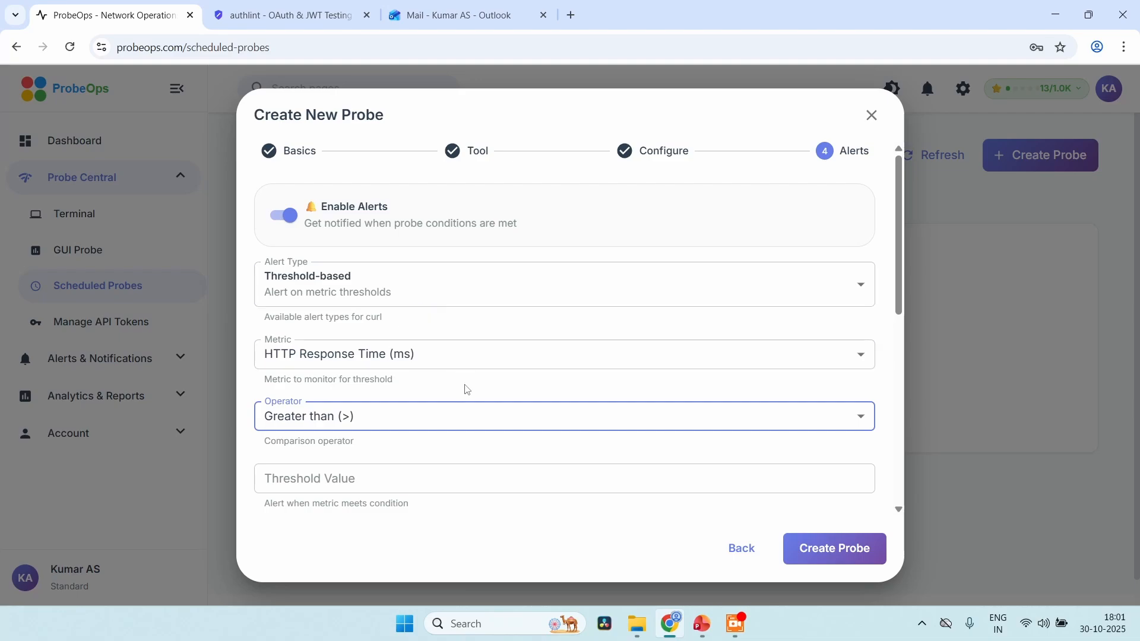
{"action": "left_click", "coordinate": [436, 480]}
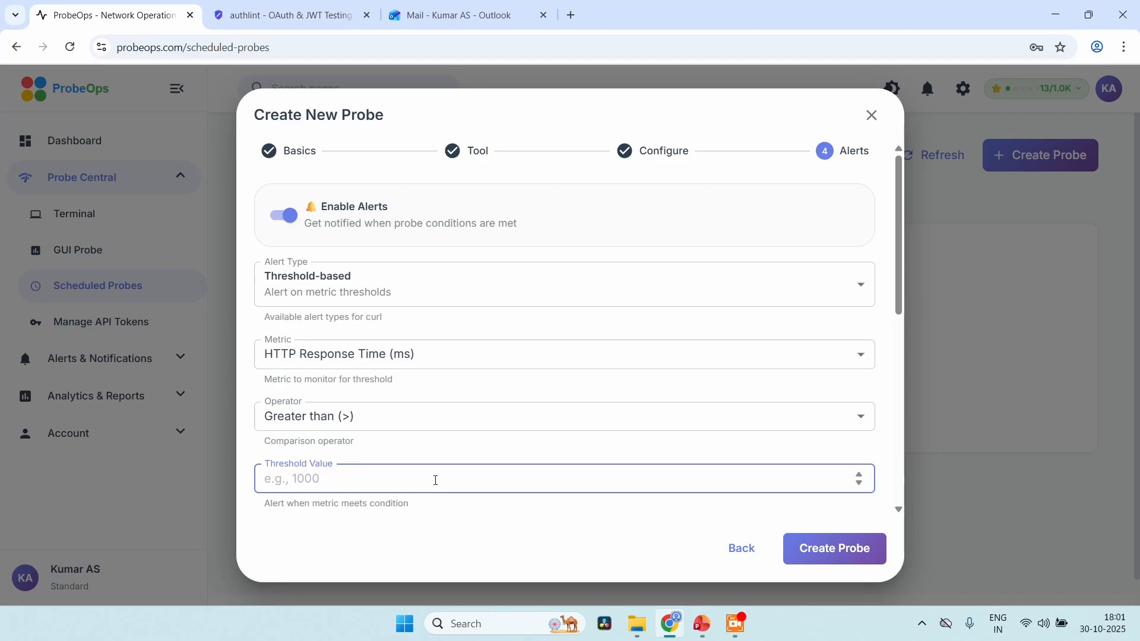
{"action": "type", "text": "20"}
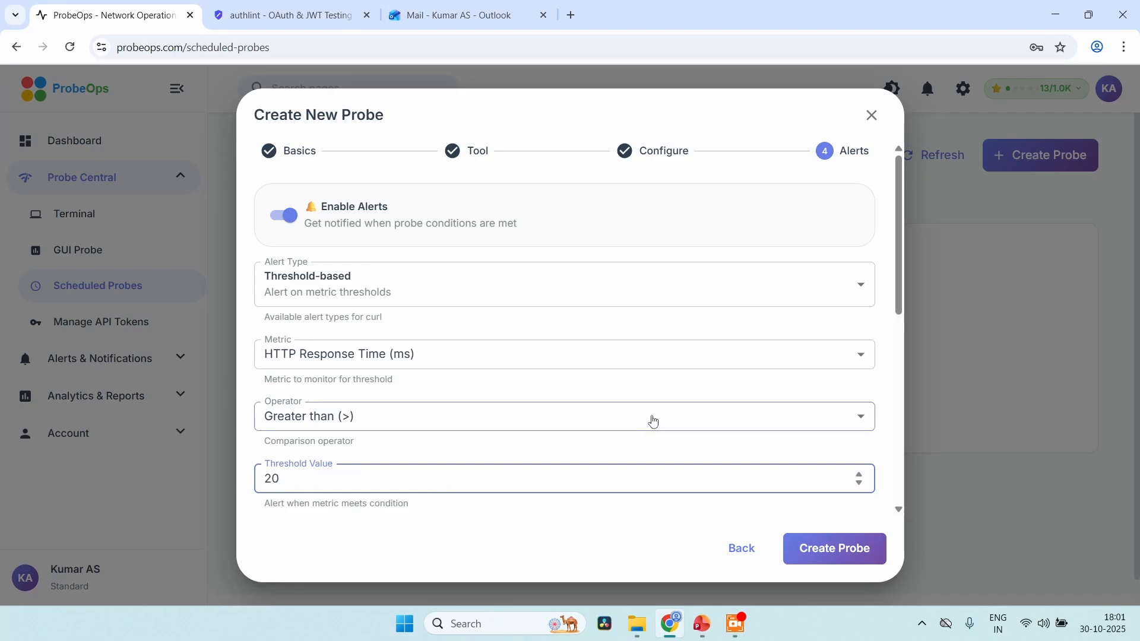
Assign the Threshold Exceeded Alert template to the probe's email notifications
{"action": "scroll", "coordinate": [653, 419], "scroll_direction": "down", "scroll_amount": 2}
{"action": "scroll", "coordinate": [653, 420], "scroll_direction": "down", "scroll_amount": 1}
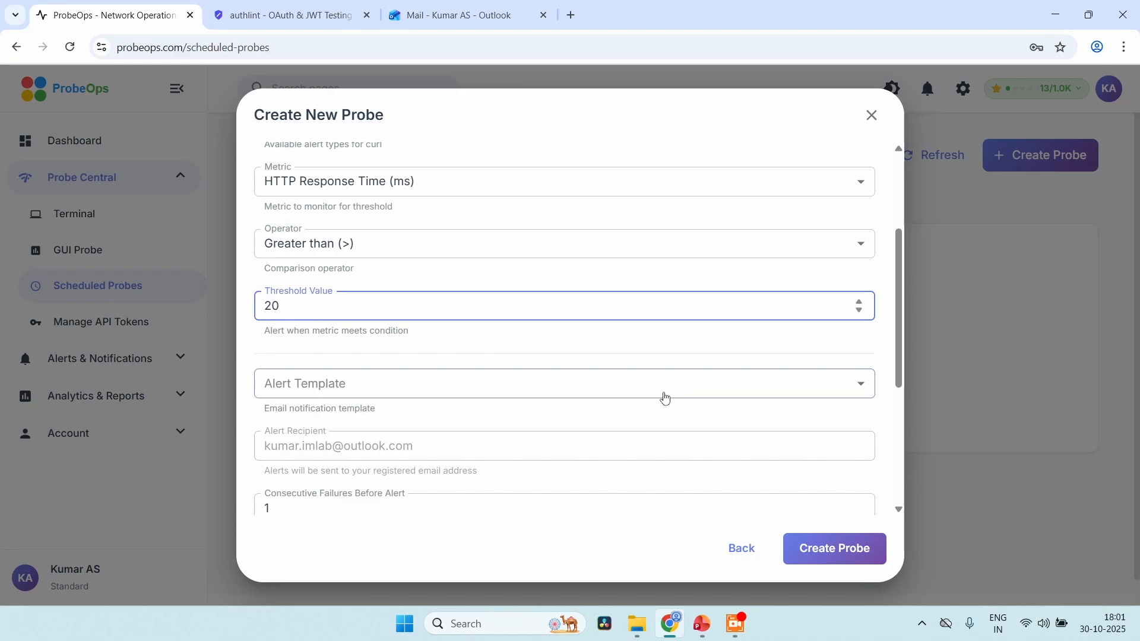
{"action": "left_click", "coordinate": [662, 394]}
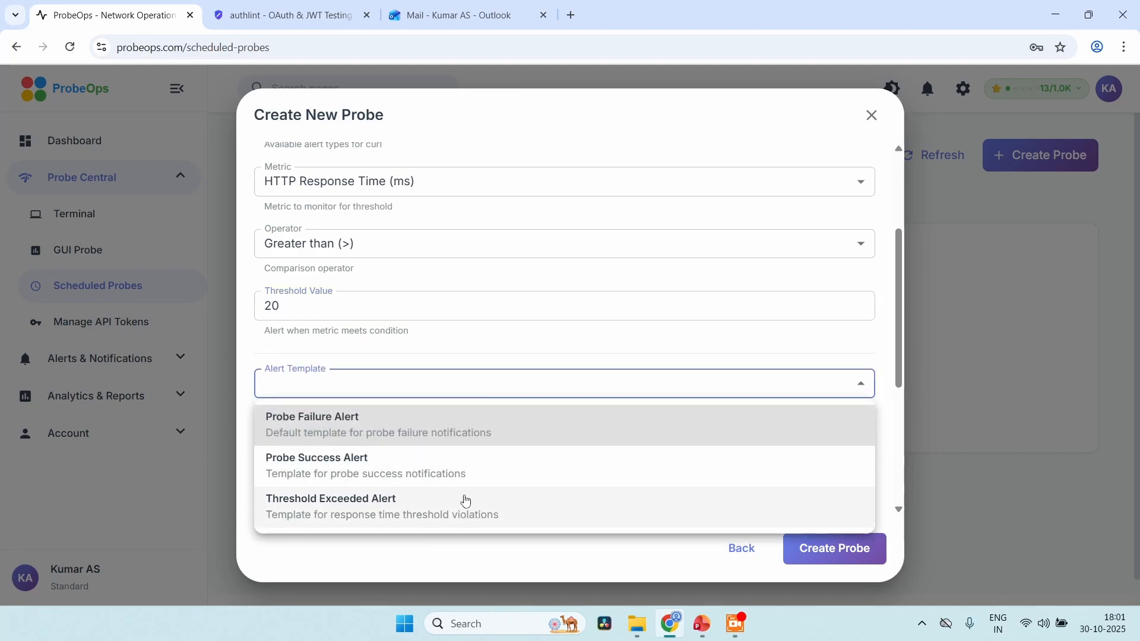
{"action": "left_click", "coordinate": [465, 501]}
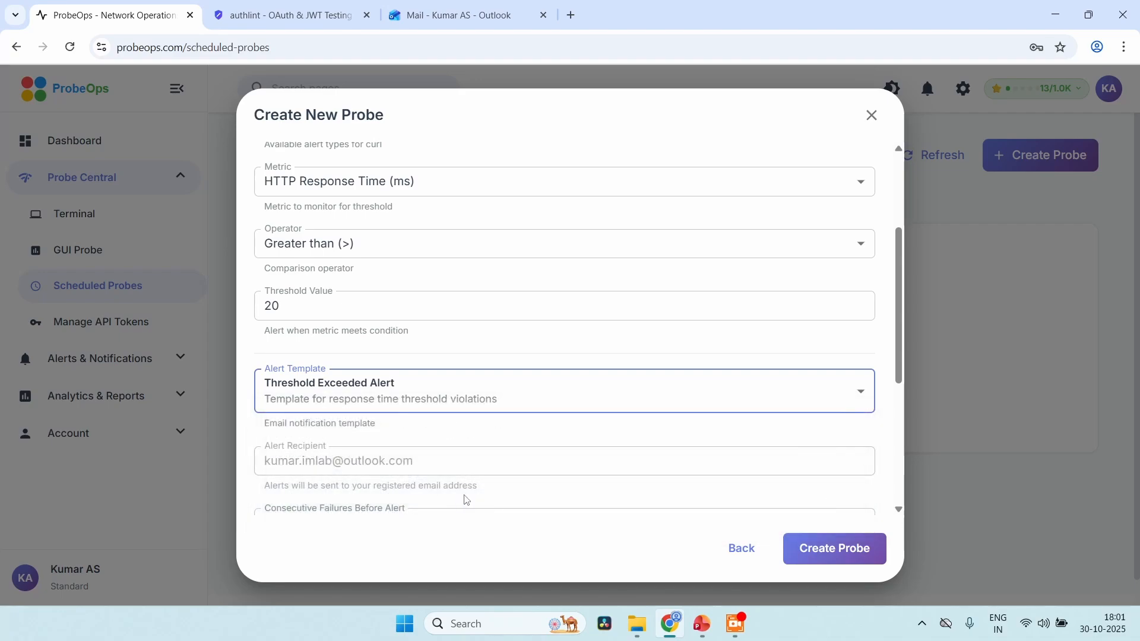
Review the remaining alert settings and the alert summary, and create the probe
{"action": "scroll", "coordinate": [699, 391], "scroll_direction": "down", "scroll_amount": 2}
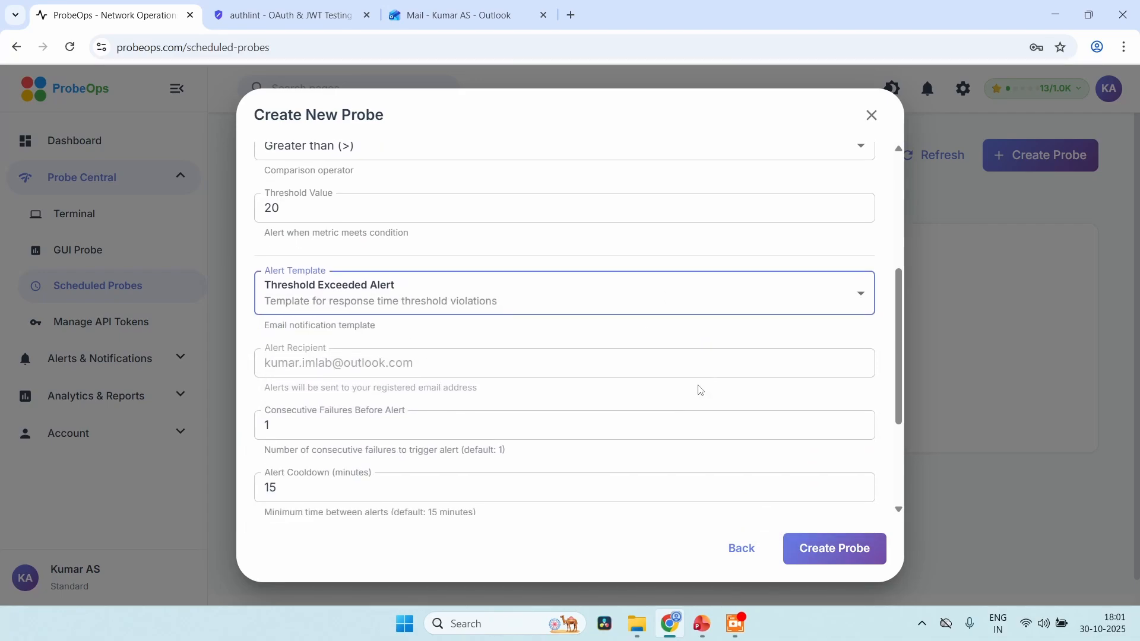
{"action": "scroll", "coordinate": [468, 367], "scroll_direction": "down", "scroll_amount": 1}
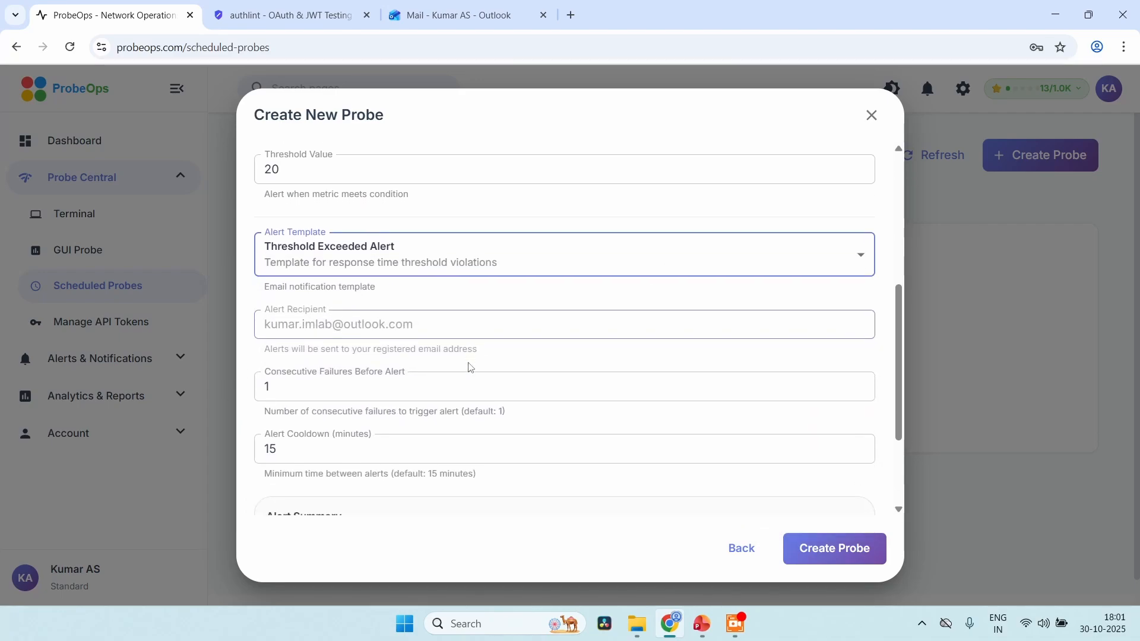
{"action": "scroll", "coordinate": [470, 367], "scroll_direction": "down", "scroll_amount": 2}
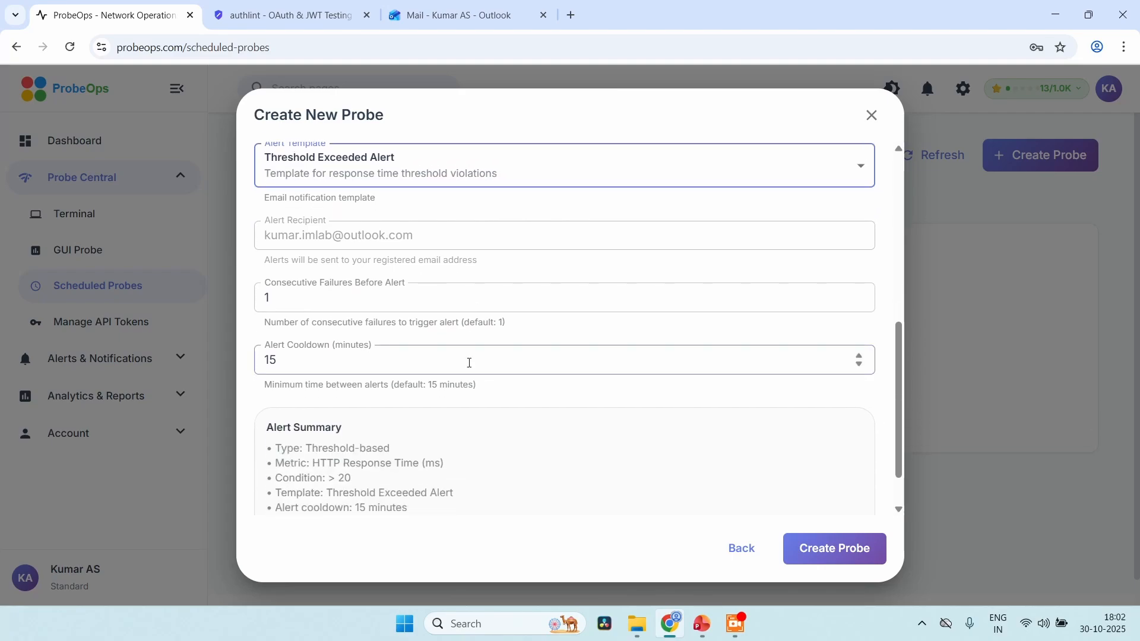
{"action": "scroll", "coordinate": [593, 400], "scroll_direction": "down", "scroll_amount": 1}
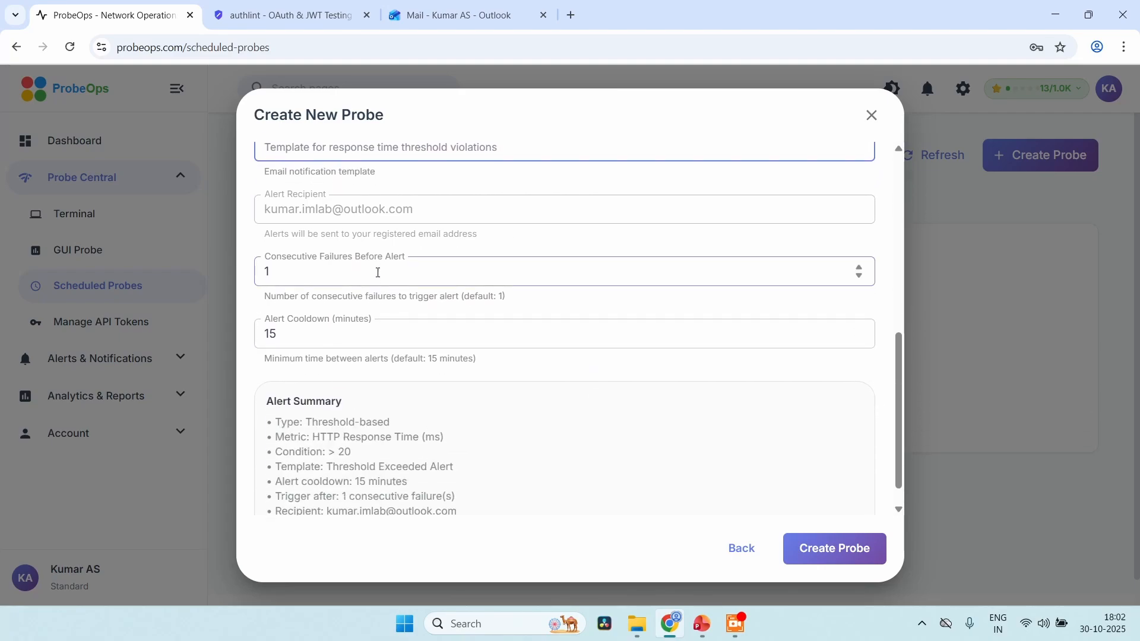
{"action": "scroll", "coordinate": [514, 450], "scroll_direction": "down", "scroll_amount": 1}
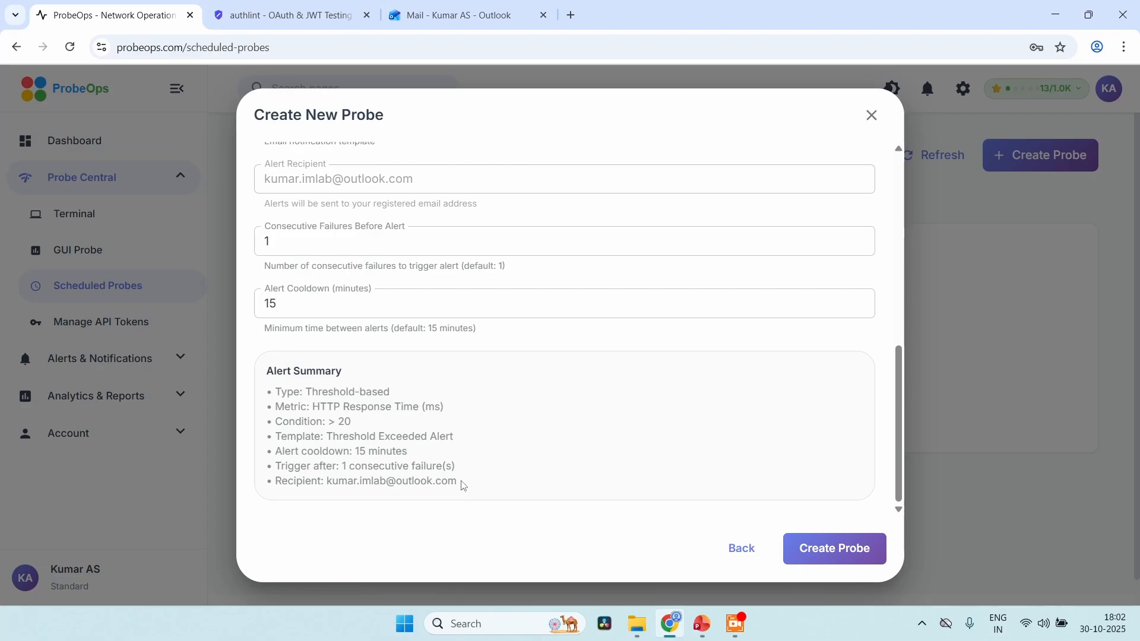
{"action": "left_click_drag", "start_coordinate": [463, 486], "coordinate": [264, 370]}
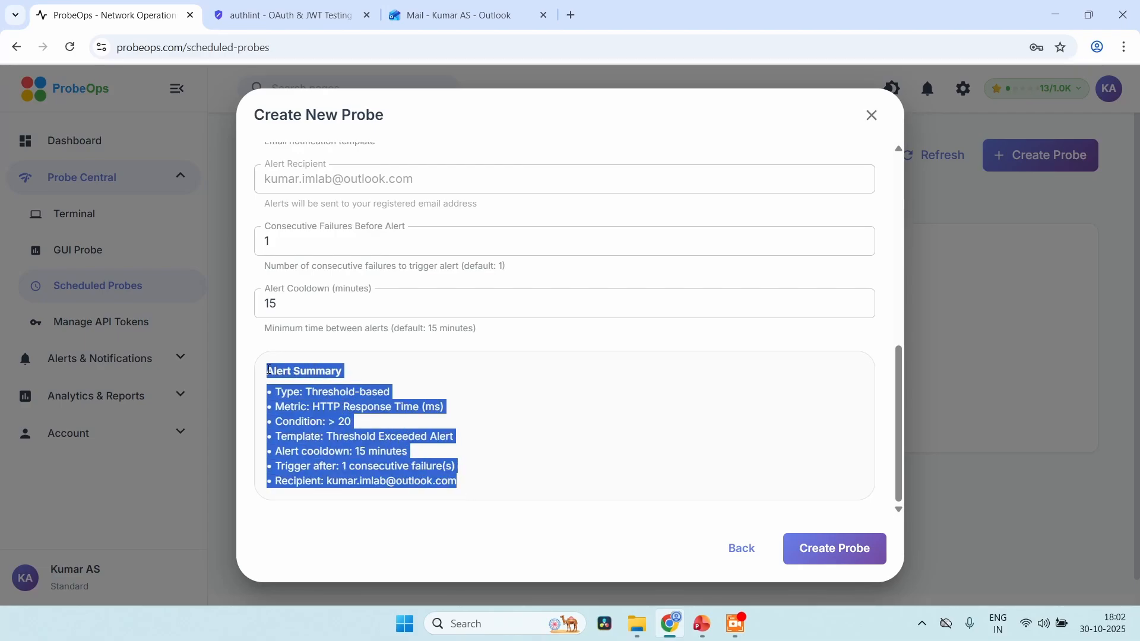
{"action": "left_click", "coordinate": [565, 442]}
{"action": "left_click", "coordinate": [829, 547]}
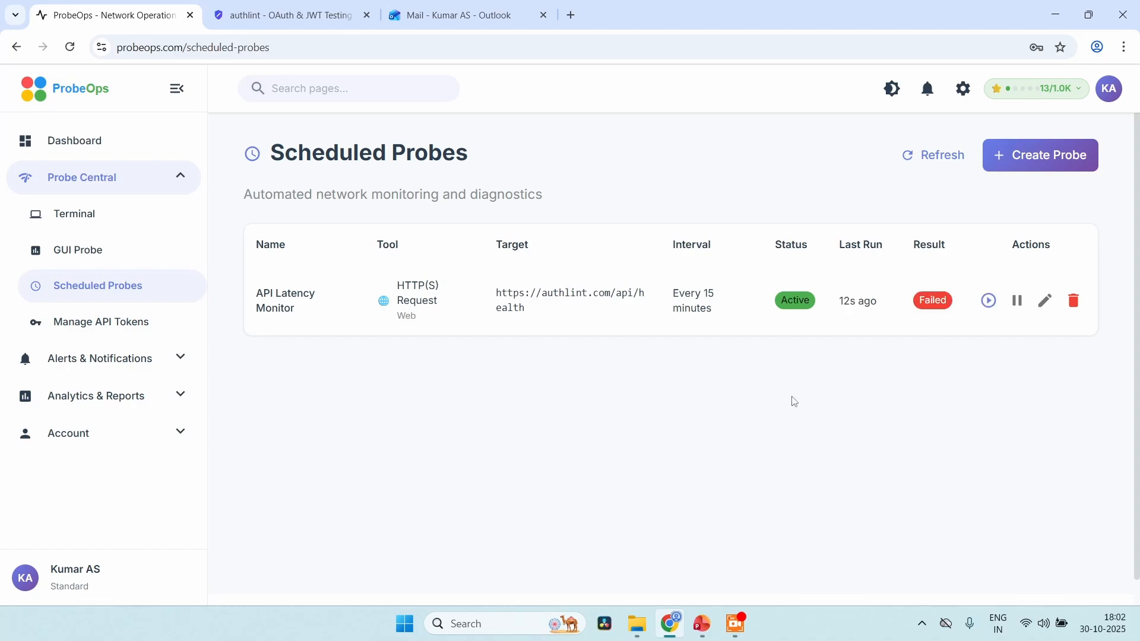
Examine the latest run output of the API Latency Monitor probe, including its response headers, timing data and threshold alert
{"action": "mouse_move", "coordinate": [938, 304]}
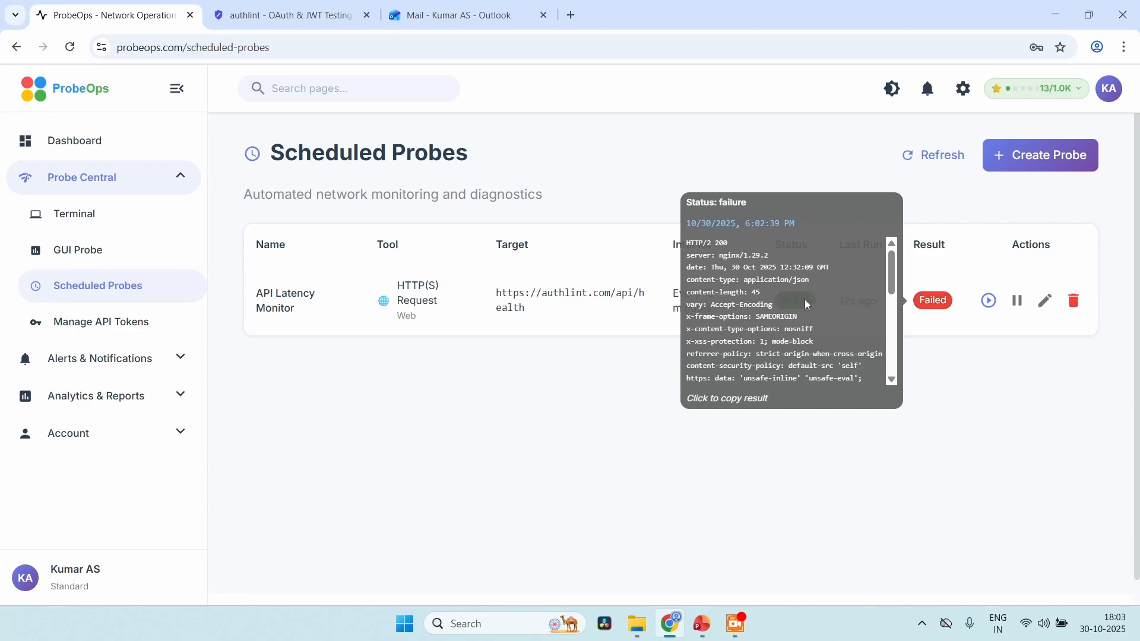
{"action": "scroll", "coordinate": [805, 301], "scroll_direction": "down", "scroll_amount": 1}
{"action": "scroll", "coordinate": [804, 300], "scroll_direction": "up", "scroll_amount": 1}
{"action": "scroll", "coordinate": [786, 308], "scroll_direction": "down", "scroll_amount": 5}
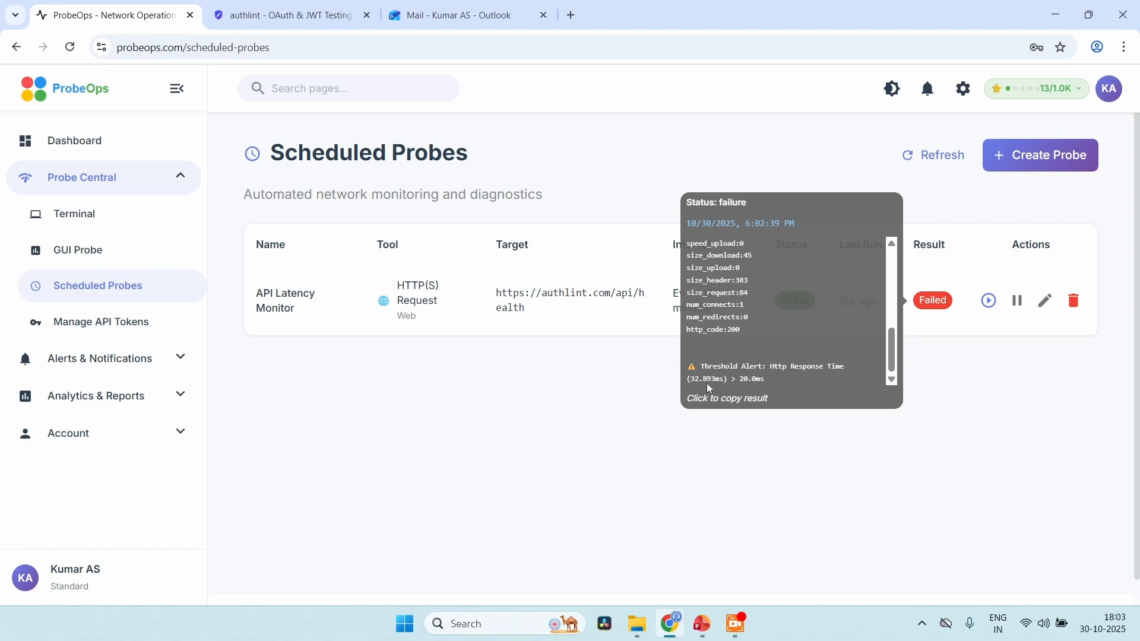
{"action": "scroll", "coordinate": [775, 341], "scroll_direction": "up", "scroll_amount": 5}
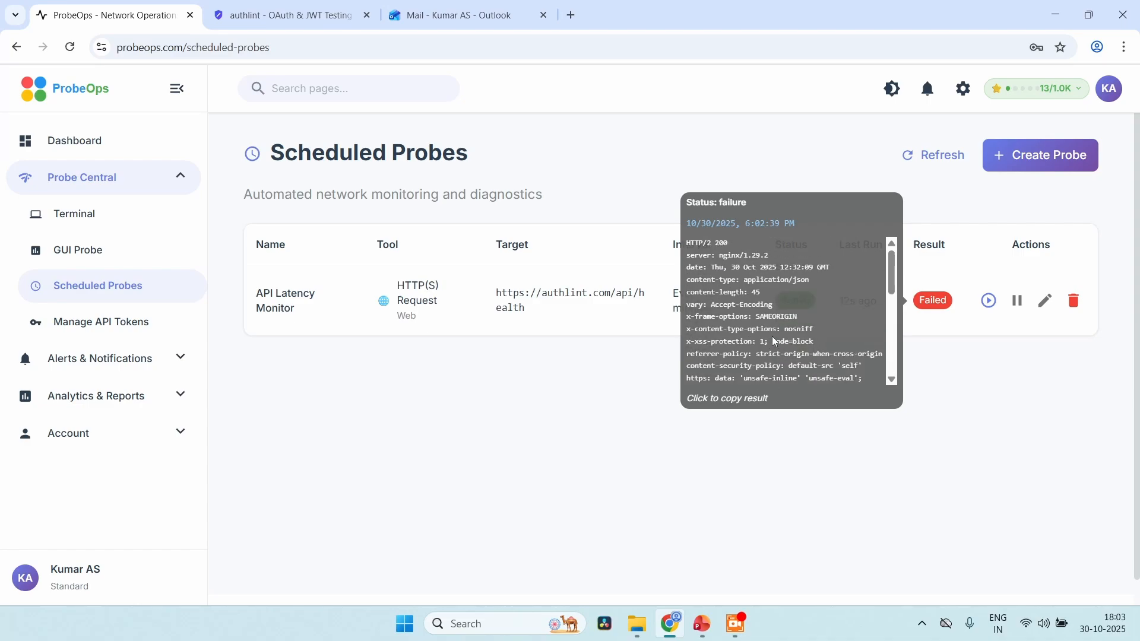
{"action": "scroll", "coordinate": [774, 339], "scroll_direction": "down", "scroll_amount": 3}
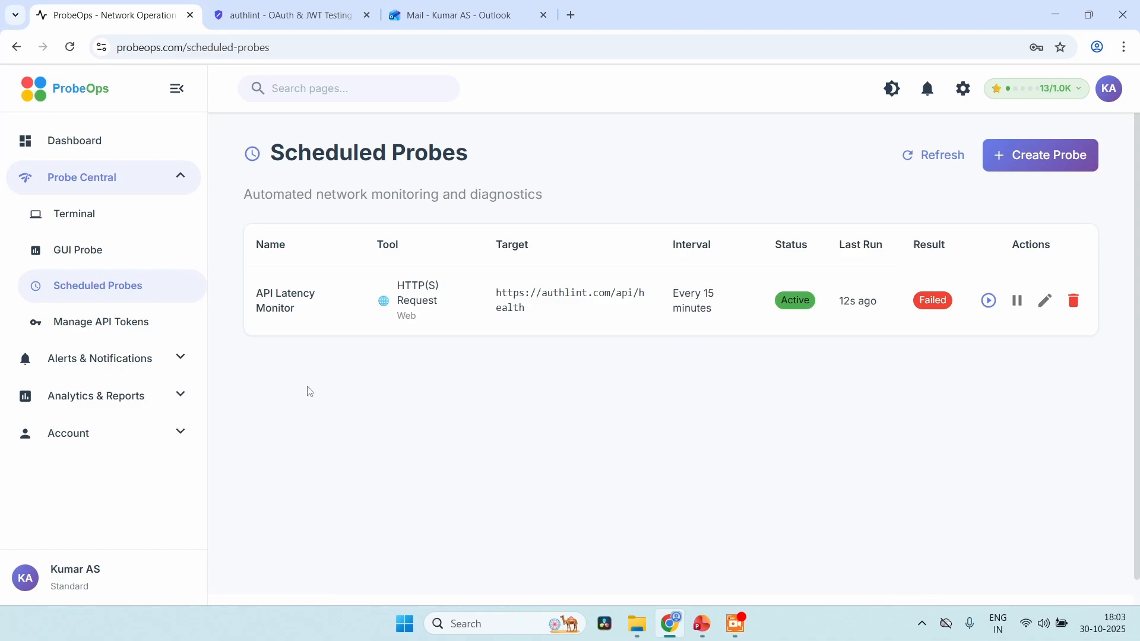
Review the probe execution history, return to the scheduled probes list, and look over the API tokens page
{"action": "left_click", "coordinate": [119, 397]}
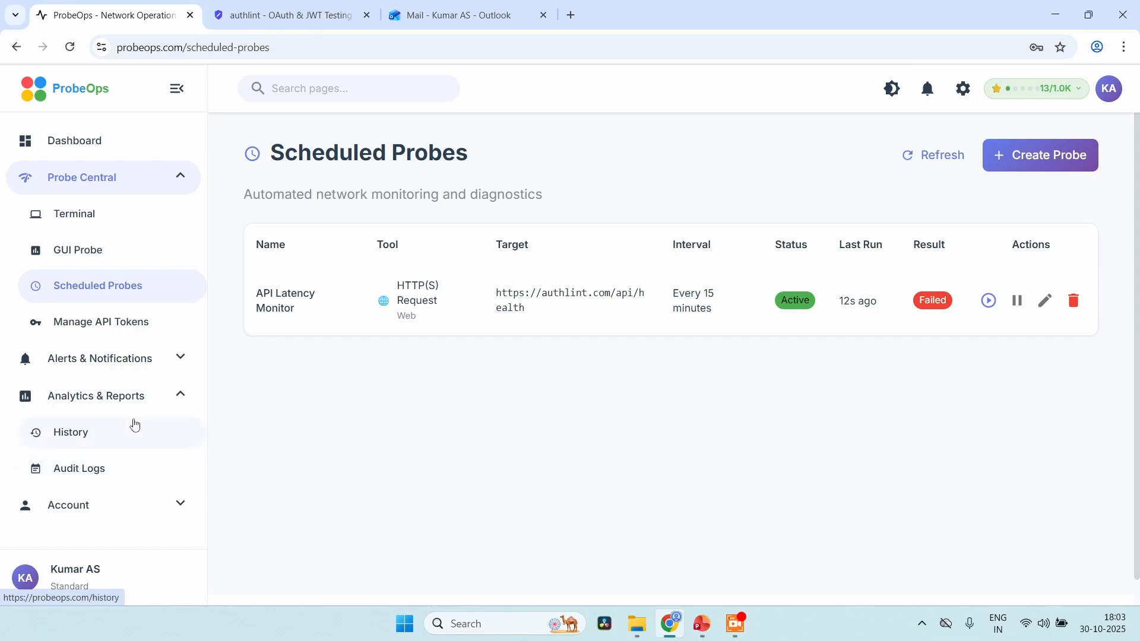
{"action": "left_click", "coordinate": [132, 426]}
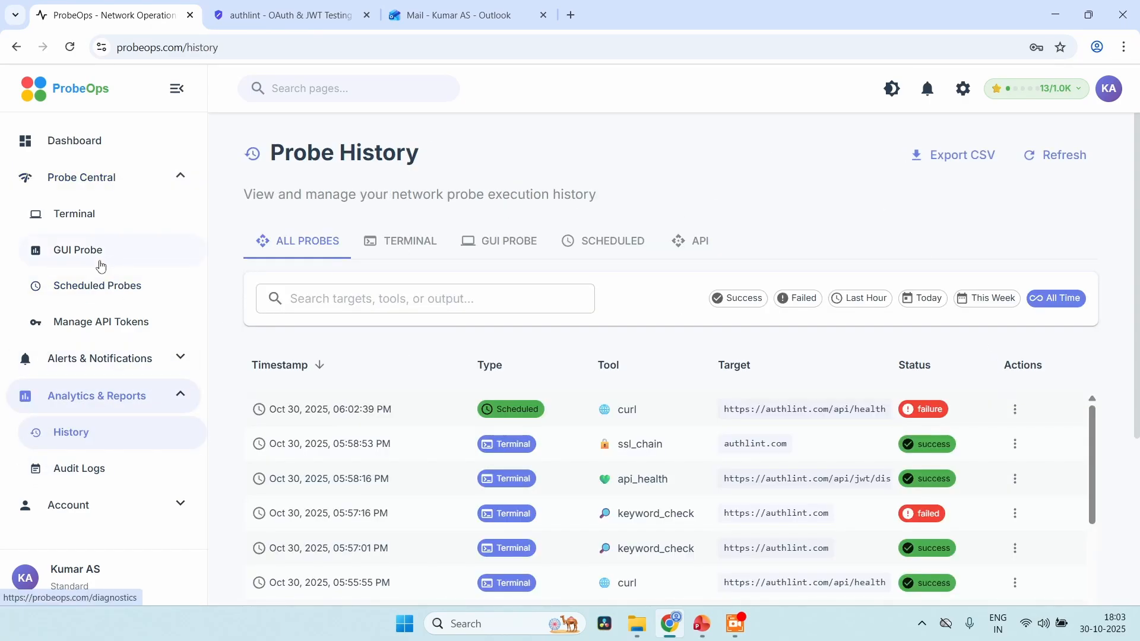
{"action": "left_click", "coordinate": [106, 286]}
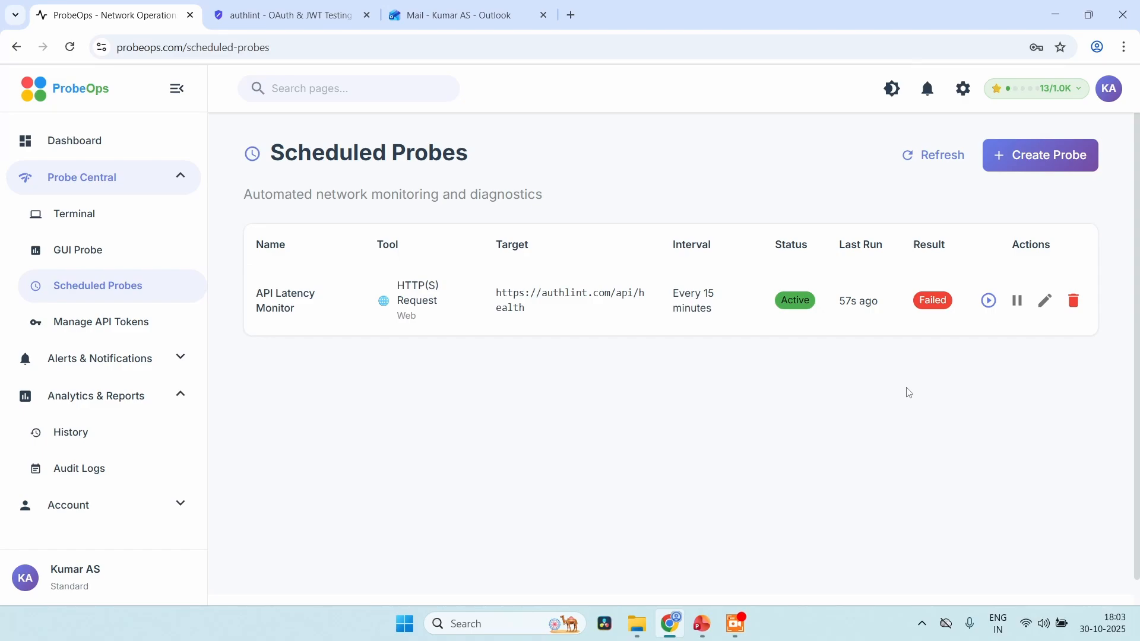
{"action": "left_click", "coordinate": [119, 321]}
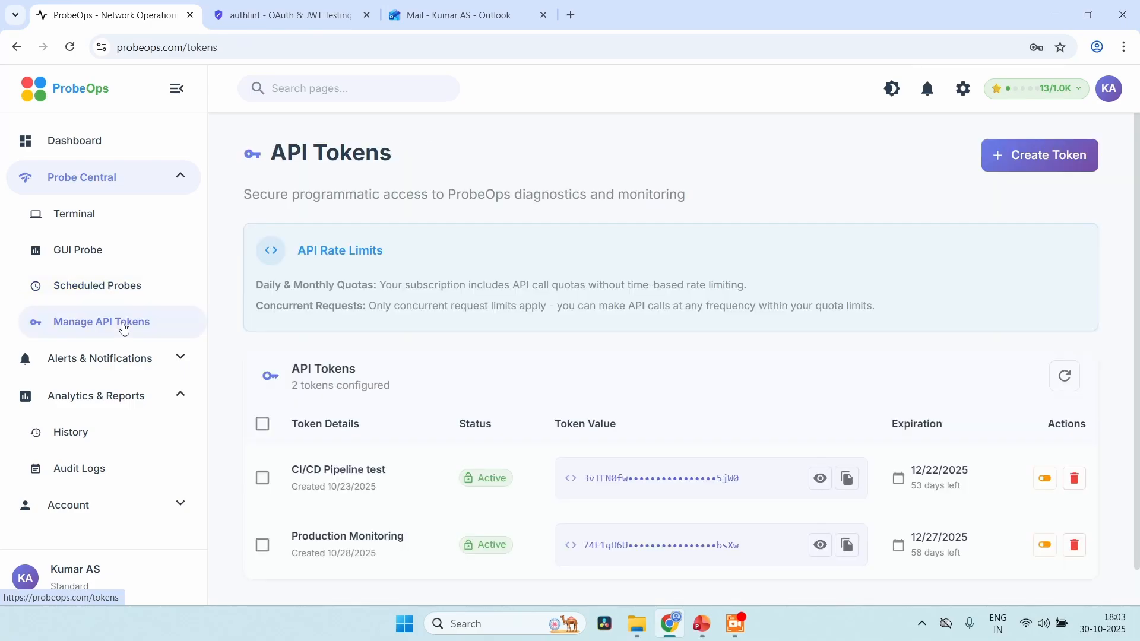
{"action": "scroll", "coordinate": [860, 395], "scroll_direction": "down", "scroll_amount": 1}
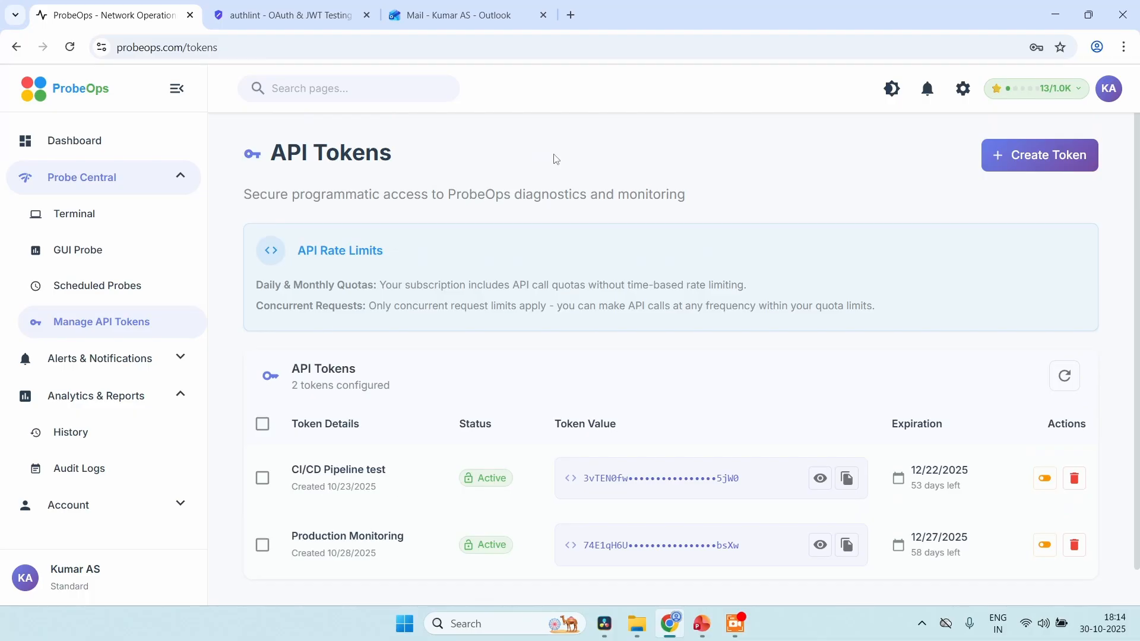
Switch to the Outlook mailbox, open ProbeOps' Threshold Exceeded email in its own window, and read the alert details
{"action": "left_click", "coordinate": [451, 17]}
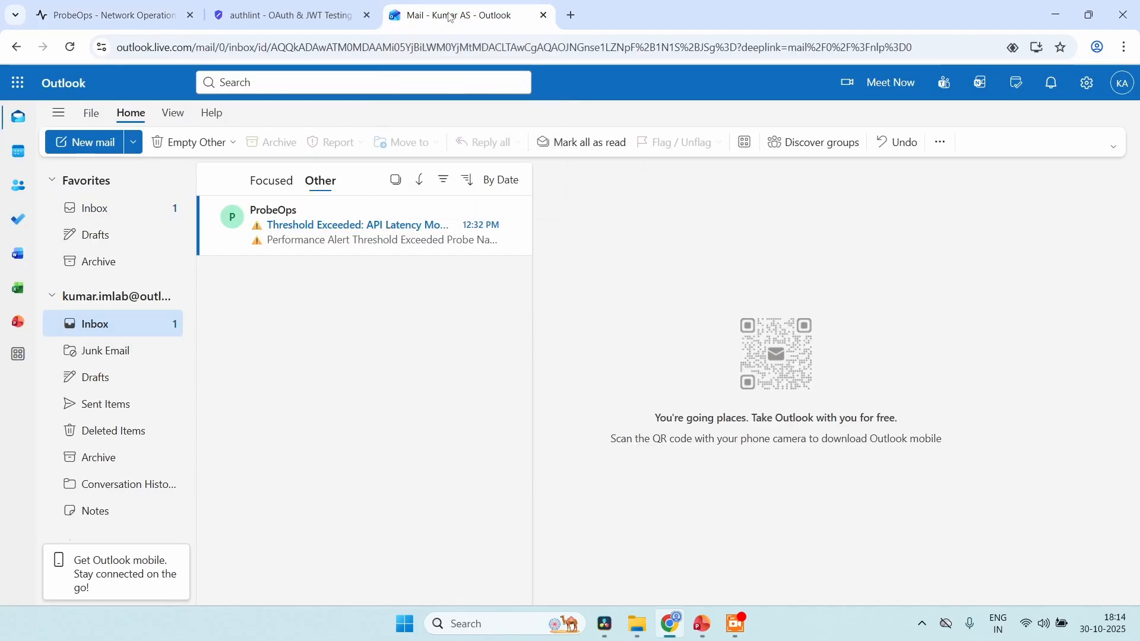
{"action": "left_click", "coordinate": [361, 236]}
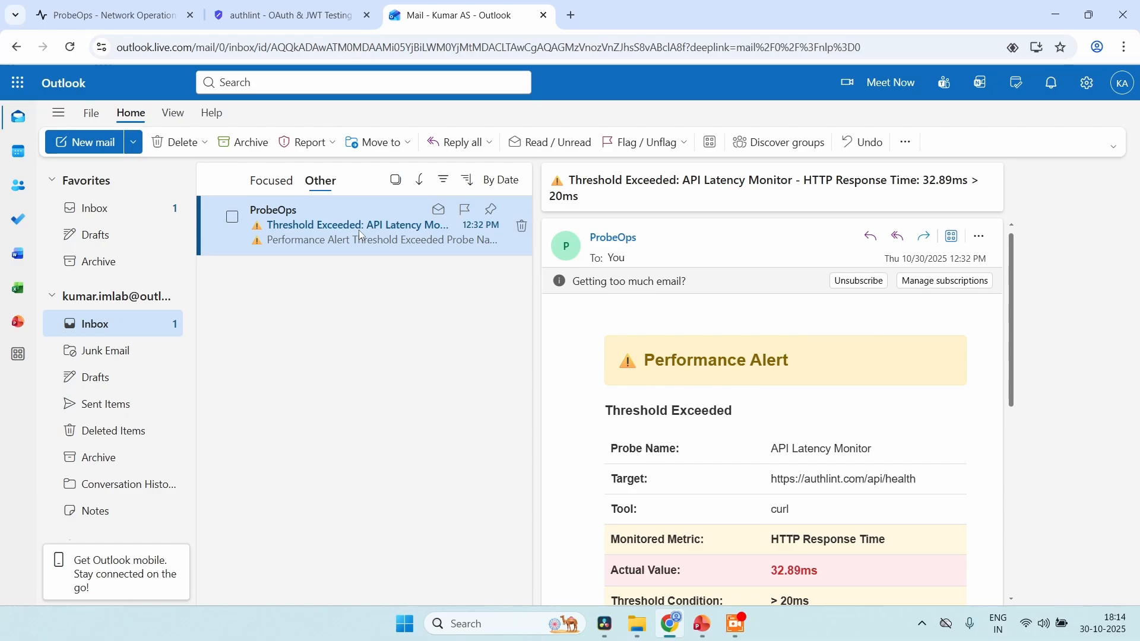
{"action": "double_click", "coordinate": [358, 229]}
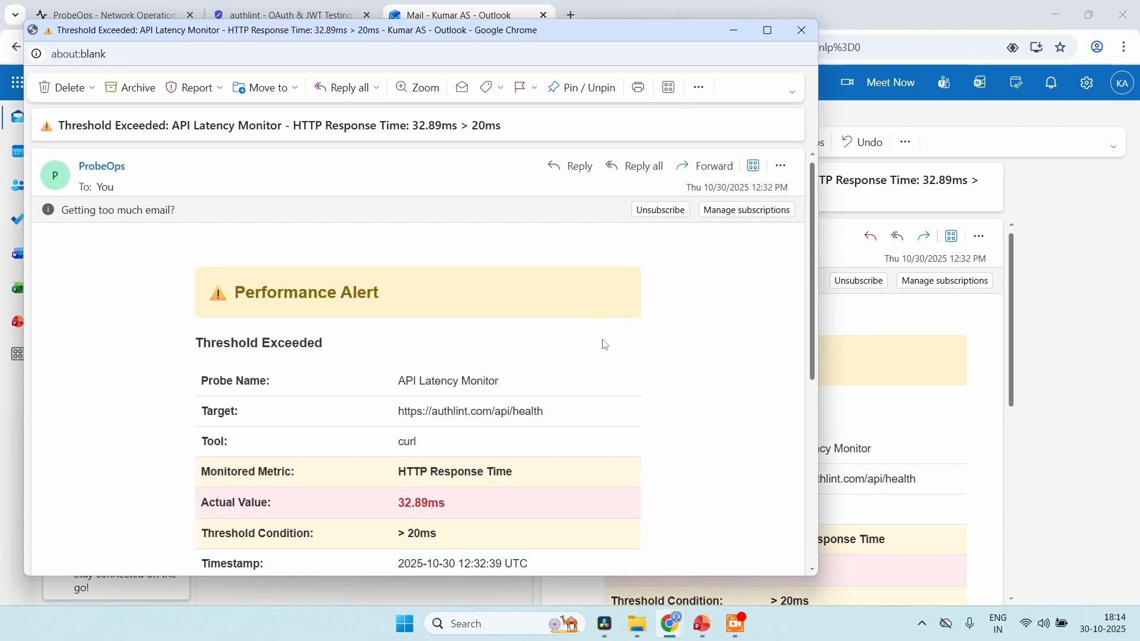
{"action": "scroll", "coordinate": [604, 345], "scroll_direction": "down", "scroll_amount": 3}
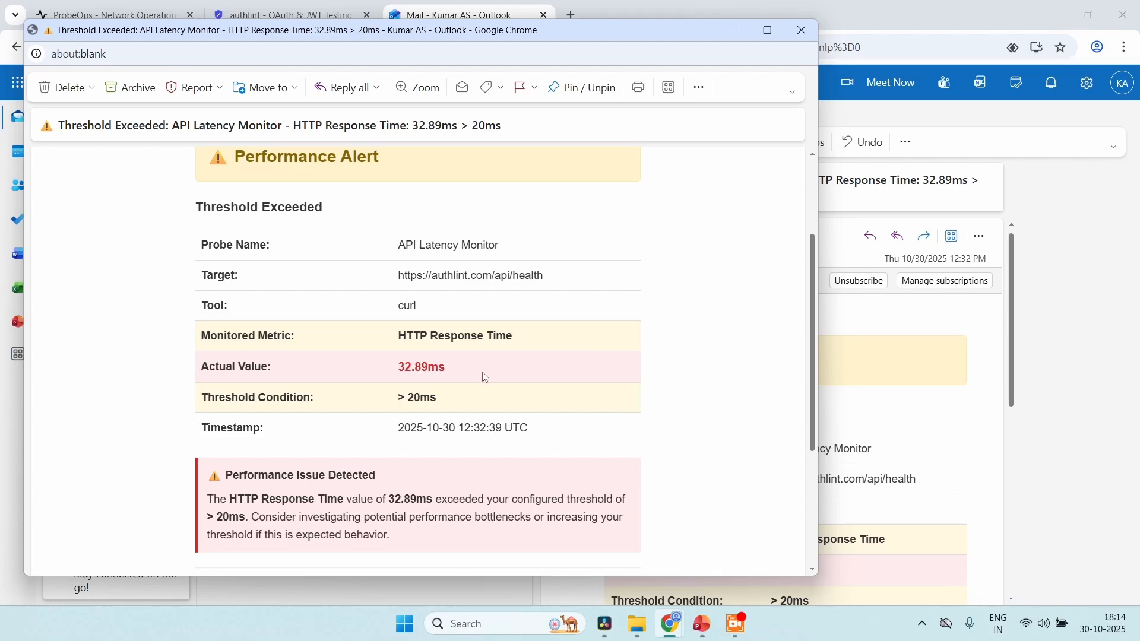
{"action": "scroll", "coordinate": [505, 389], "scroll_direction": "down", "scroll_amount": 1}
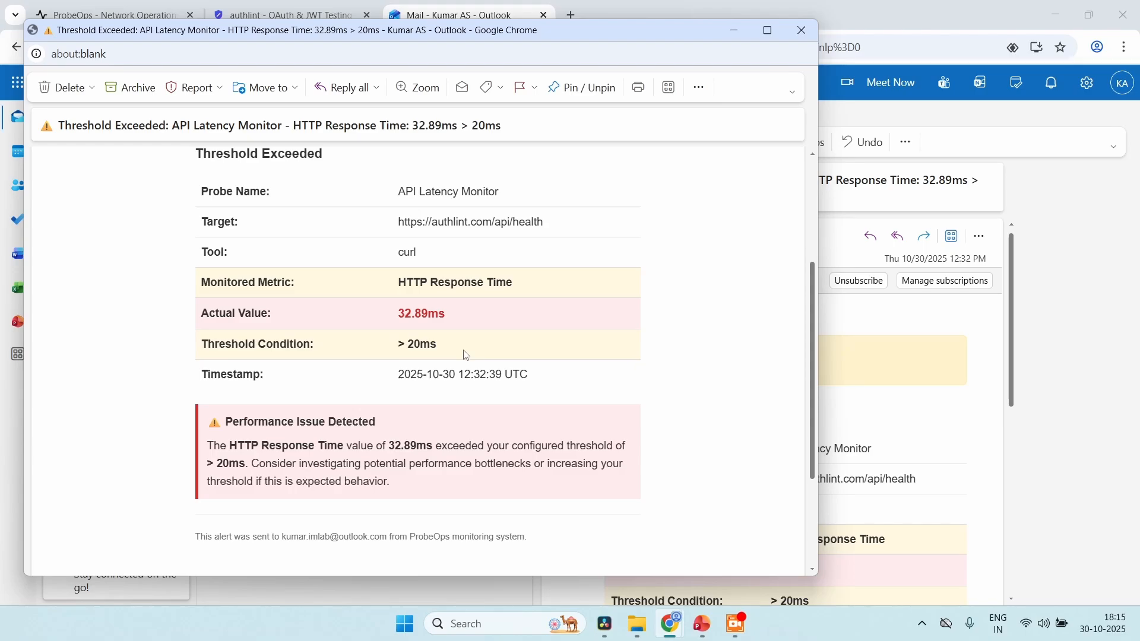
{"action": "scroll", "coordinate": [466, 354], "scroll_direction": "up", "scroll_amount": 3}
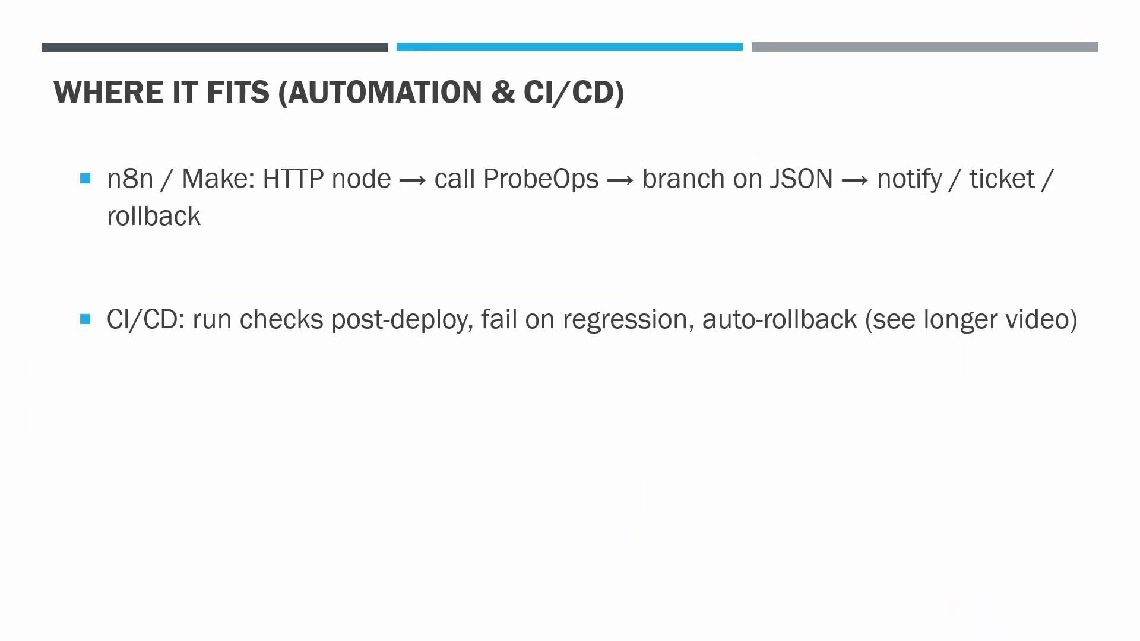